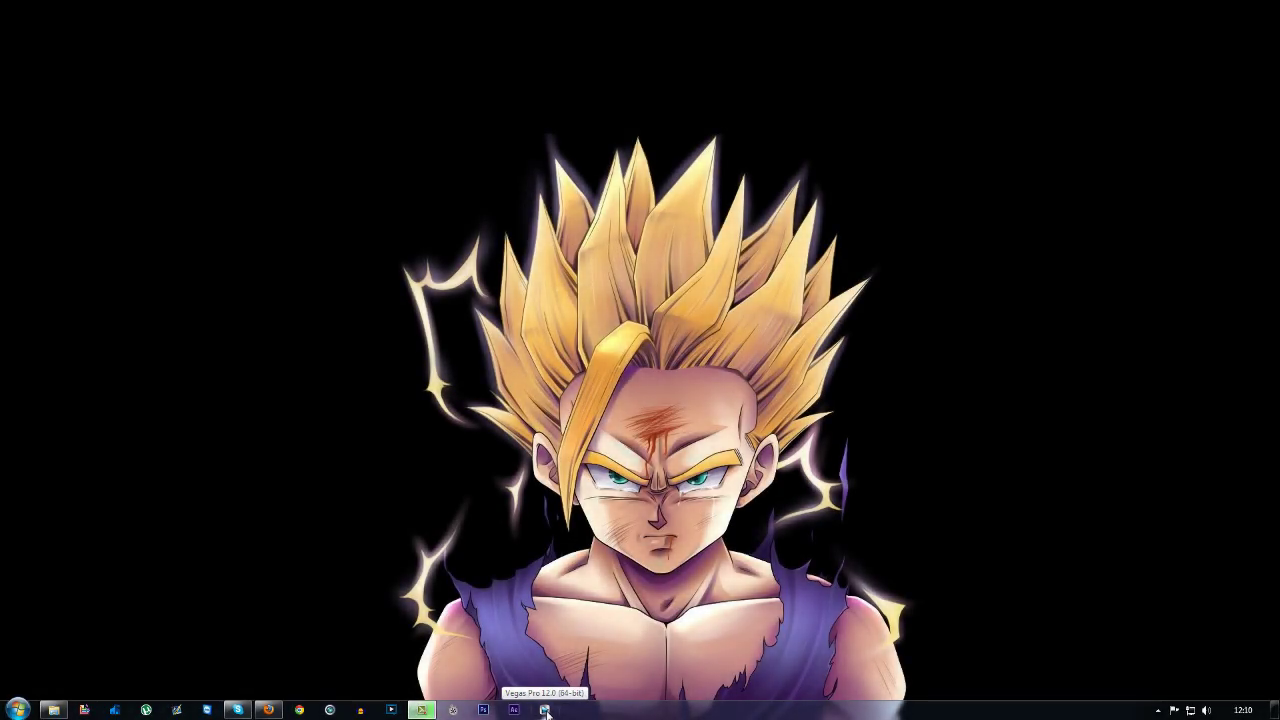
- Launch Vegas Pro 12.0 from its taskbar icon to get an empty untitled project
left_click(545, 710)
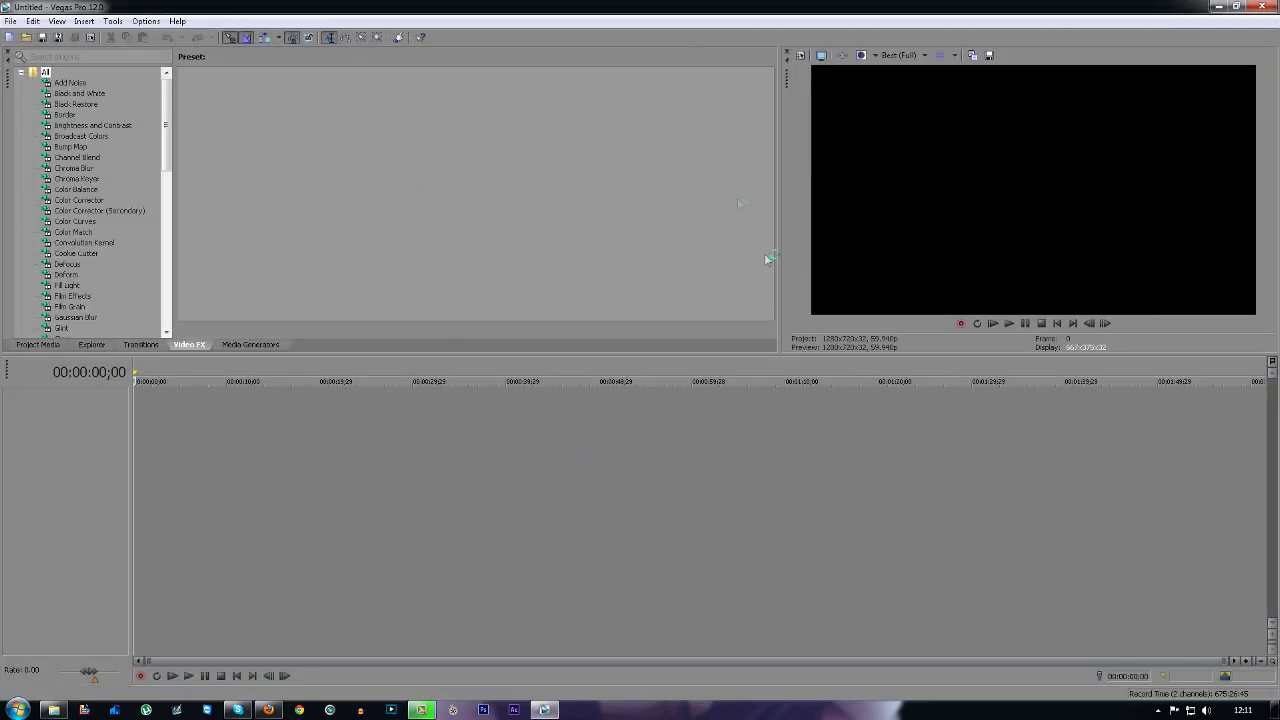
- Open the Untitled 05 recording onto the timeline as video and audio events
left_click(25, 41)
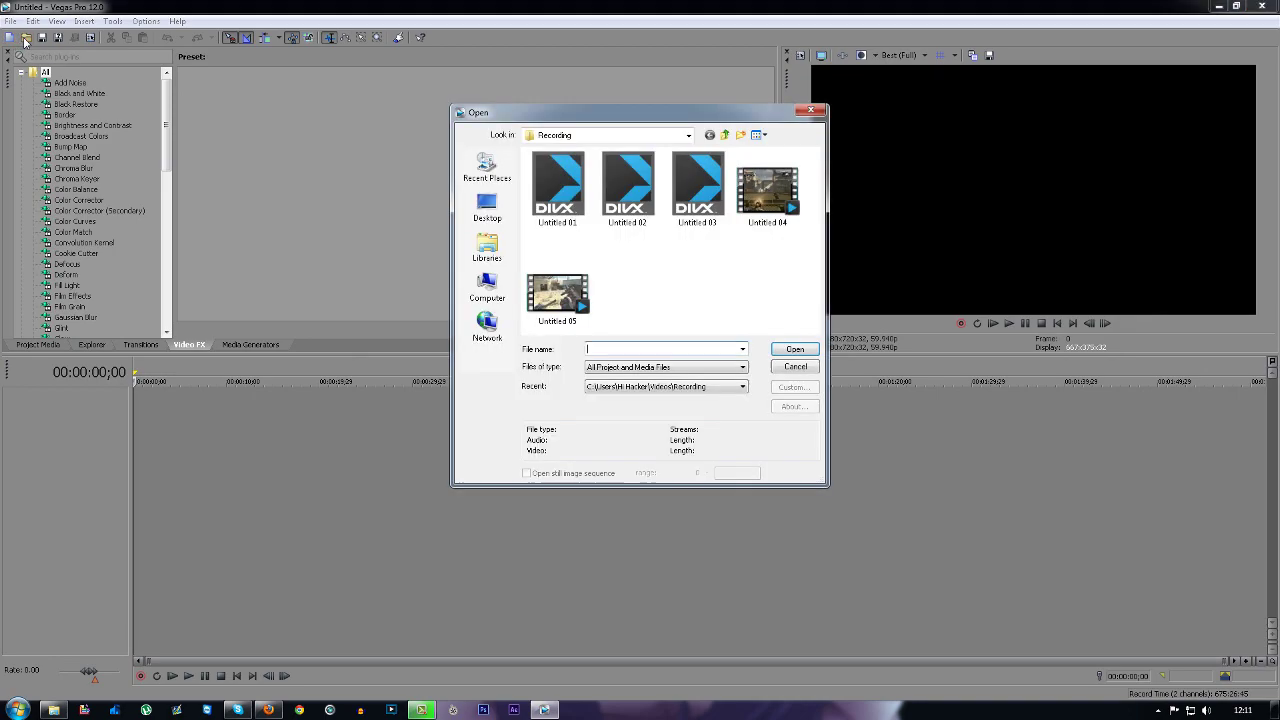
left_click(558, 293)
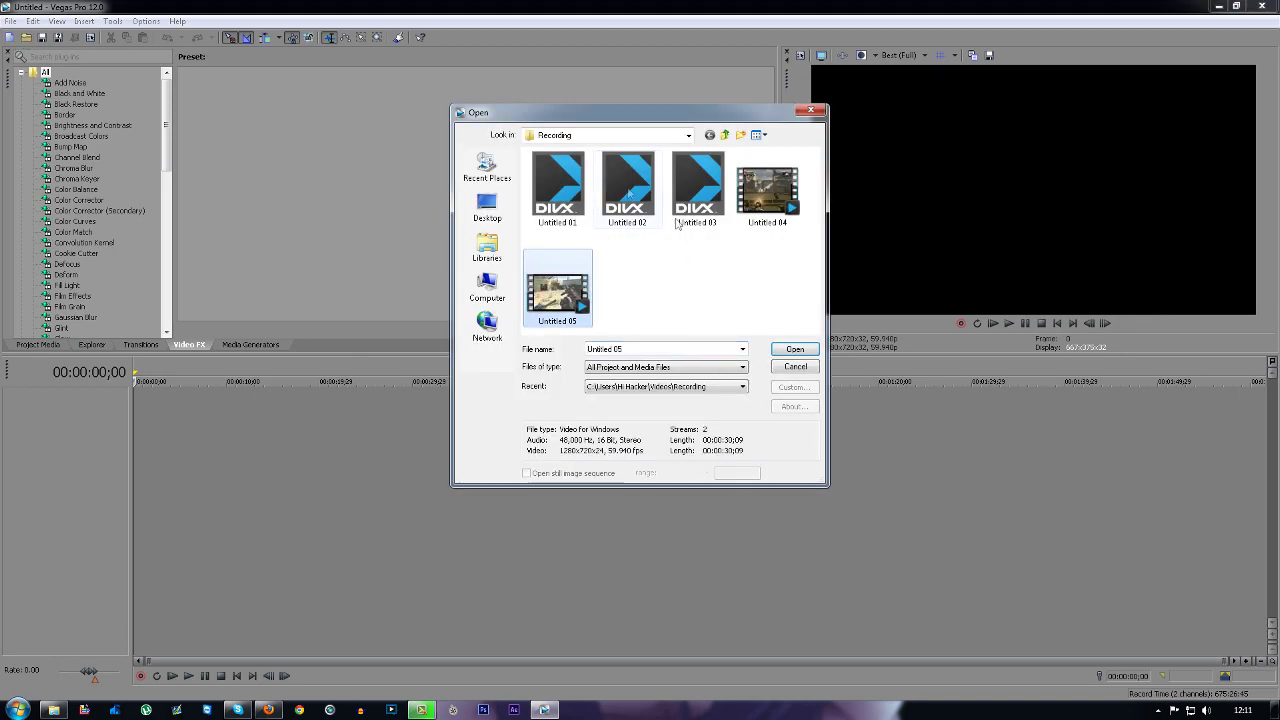
left_click(796, 350)
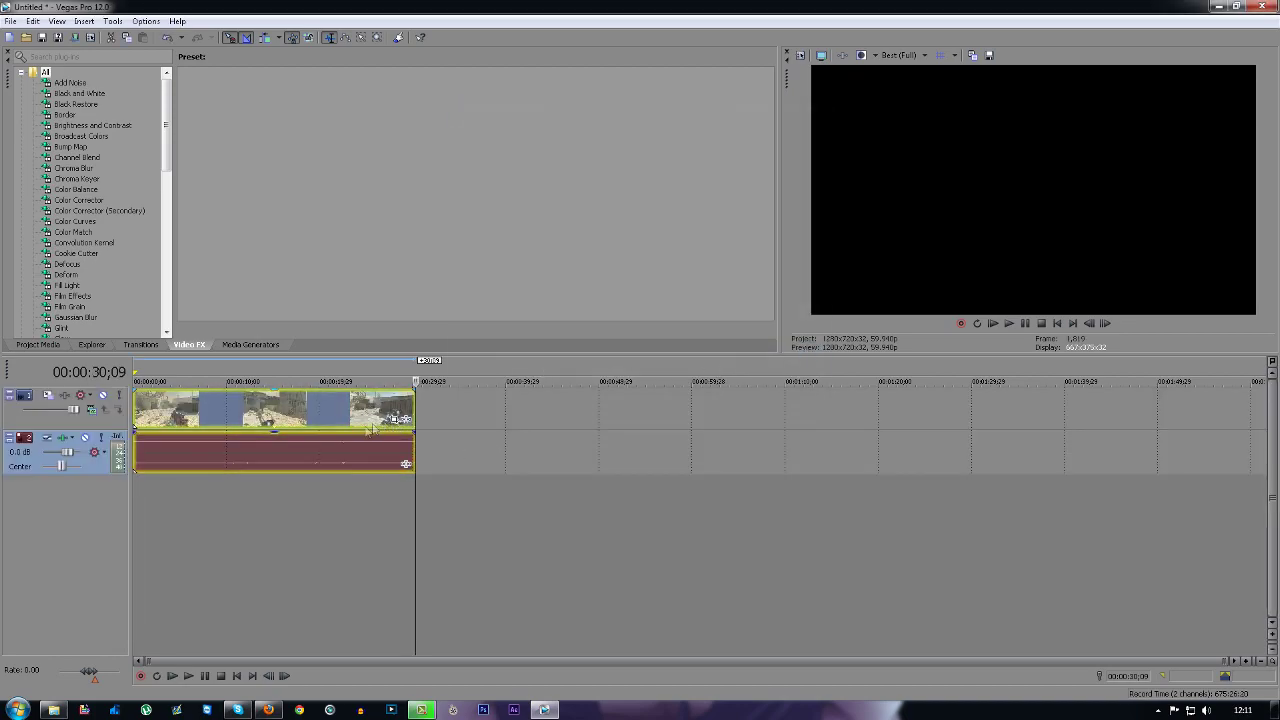
- Scrub through the clip to preview the gameplay, then return to the clip start
left_click(360, 410)
left_click(249, 418)
left_click(222, 411)
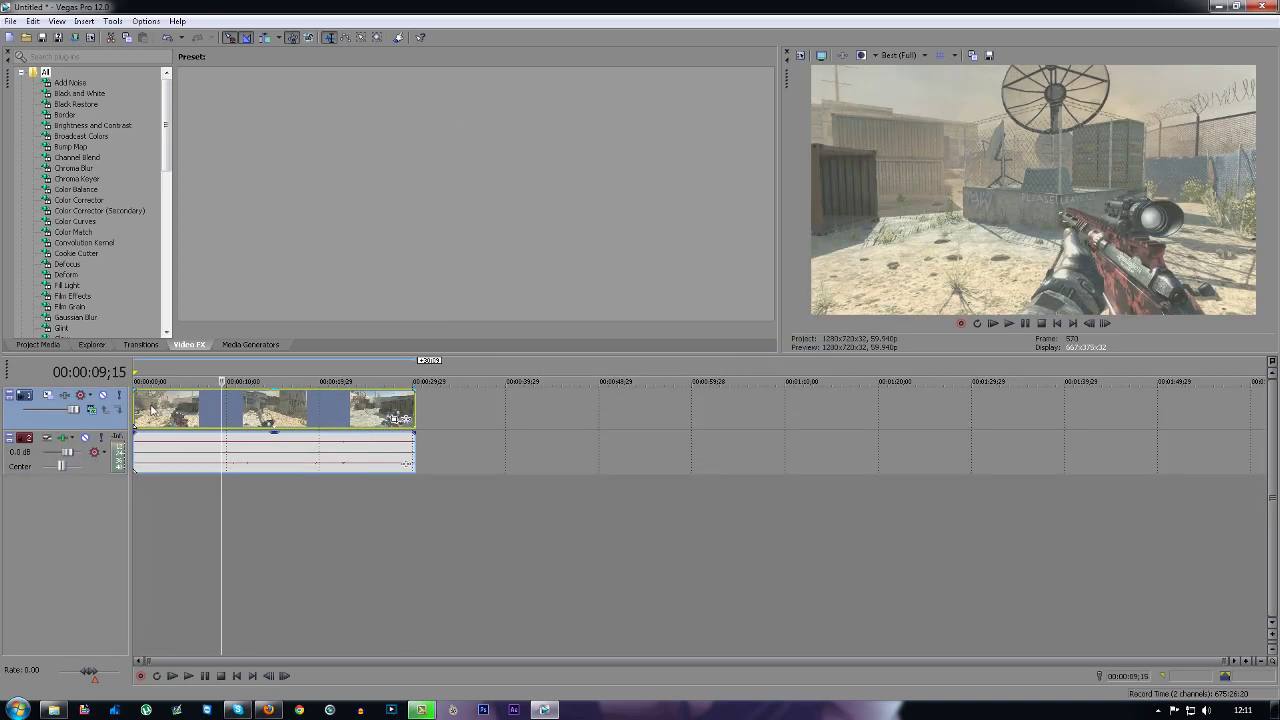
left_click(137, 410)
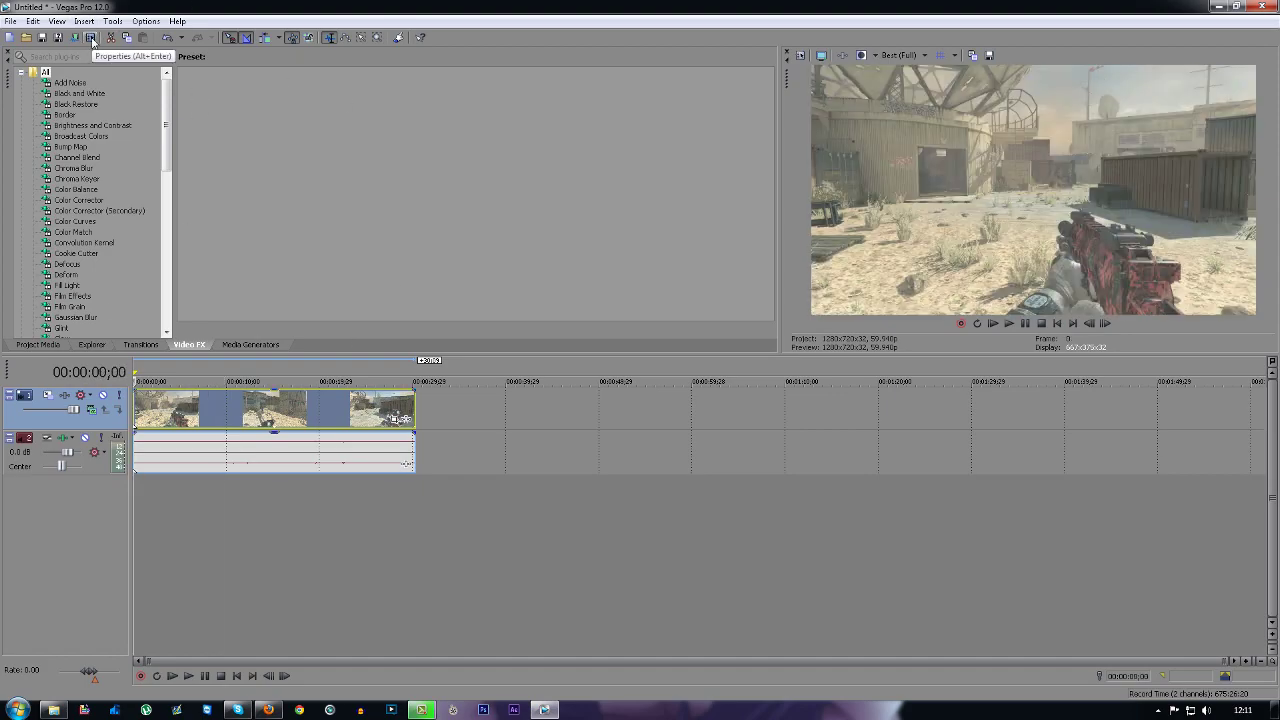
- Match project video settings to Untitled 05 (HD 720-60p) and make them the default for new projects
left_click(90, 39)
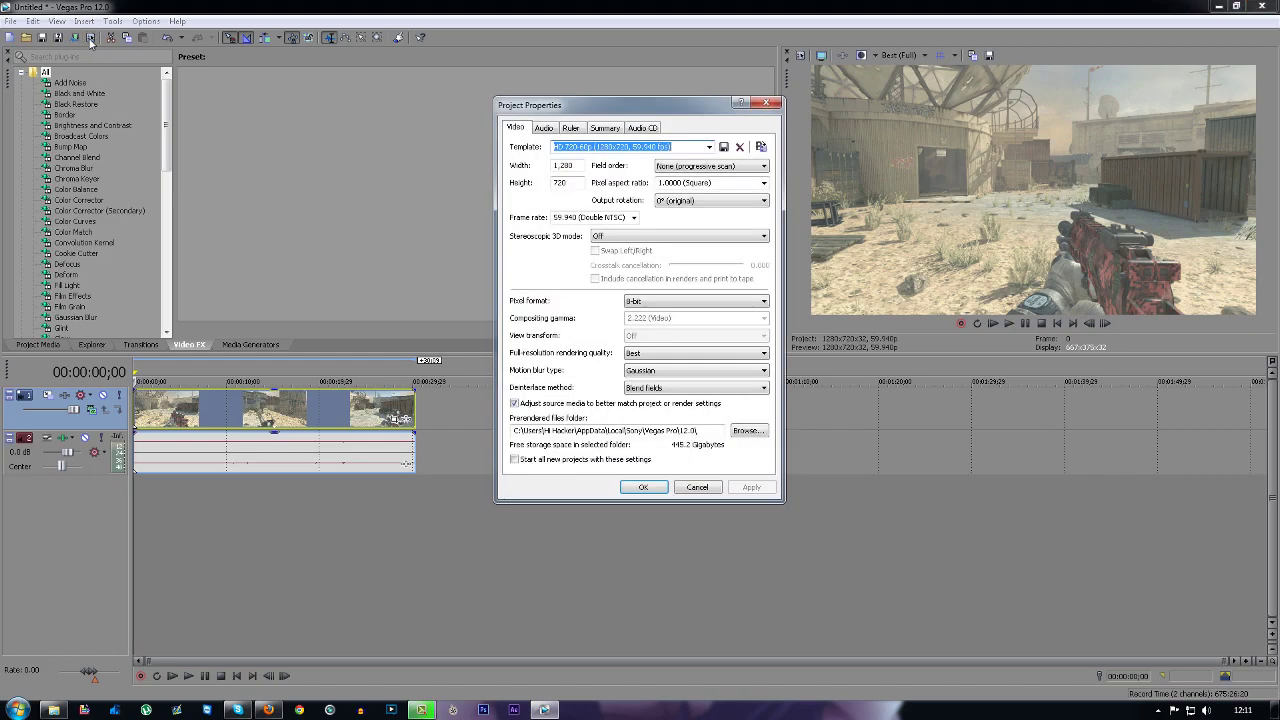
left_click(761, 148)
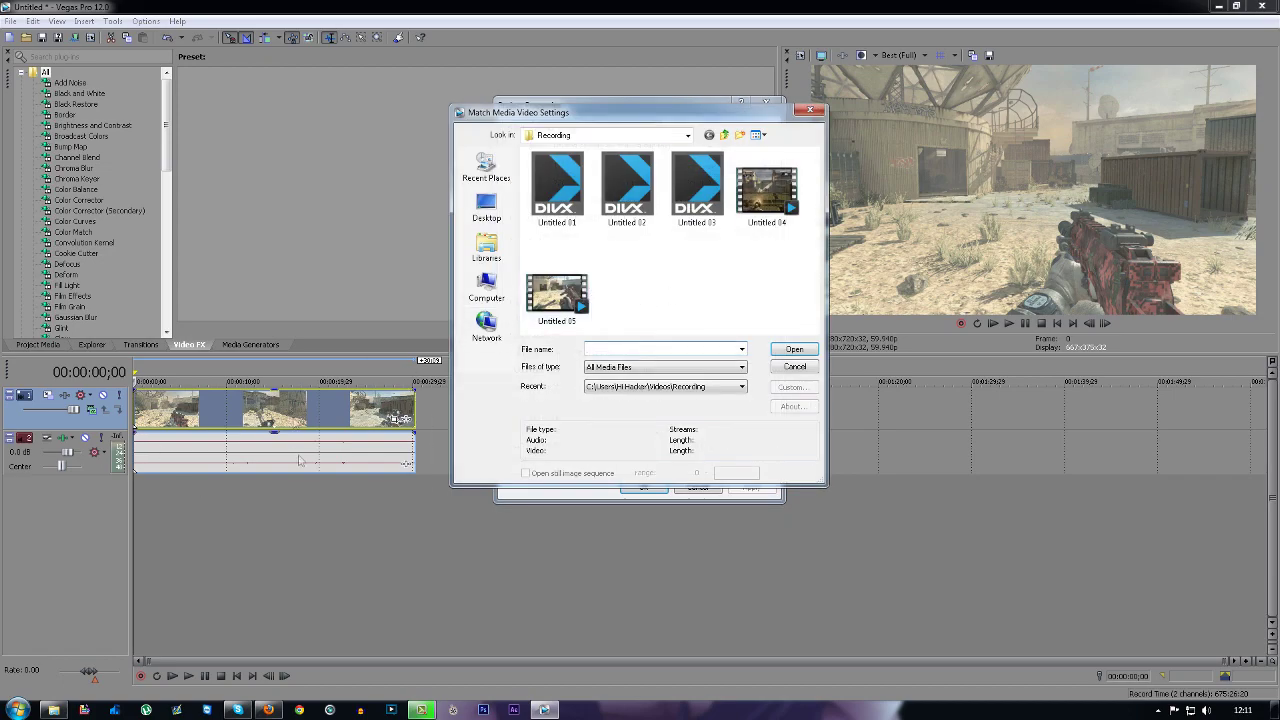
left_click(557, 293)
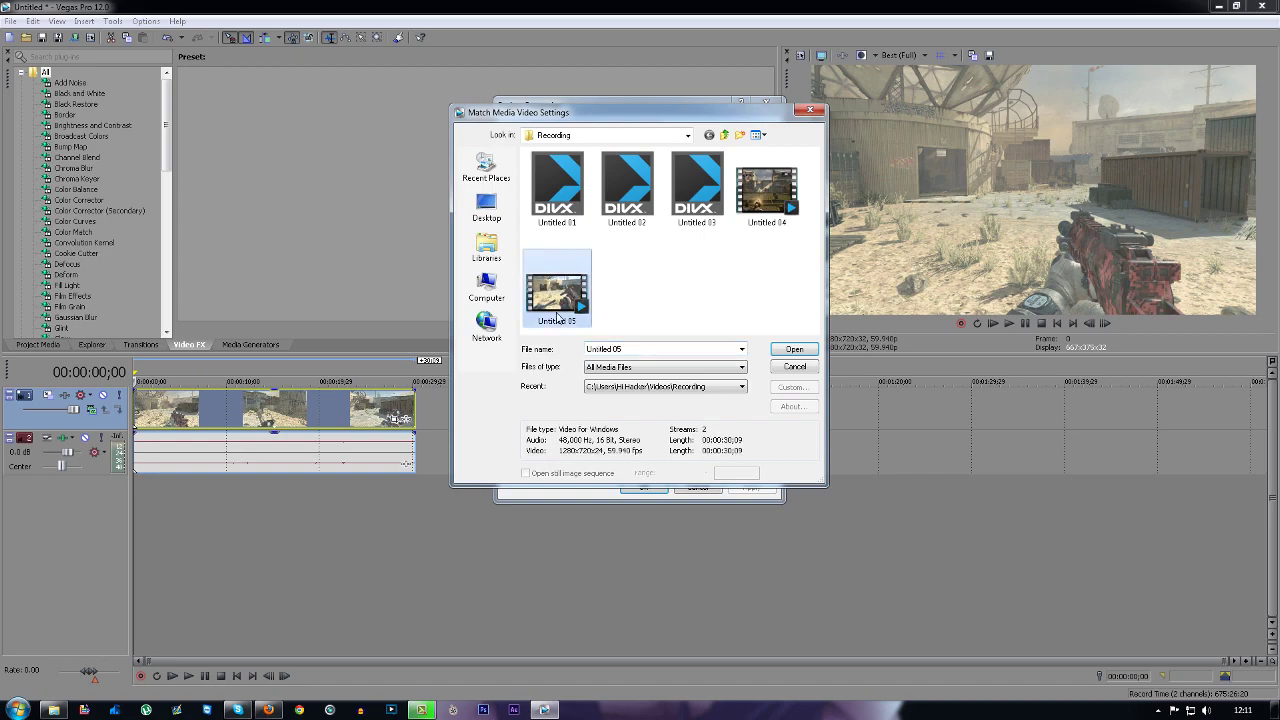
left_click(796, 350)
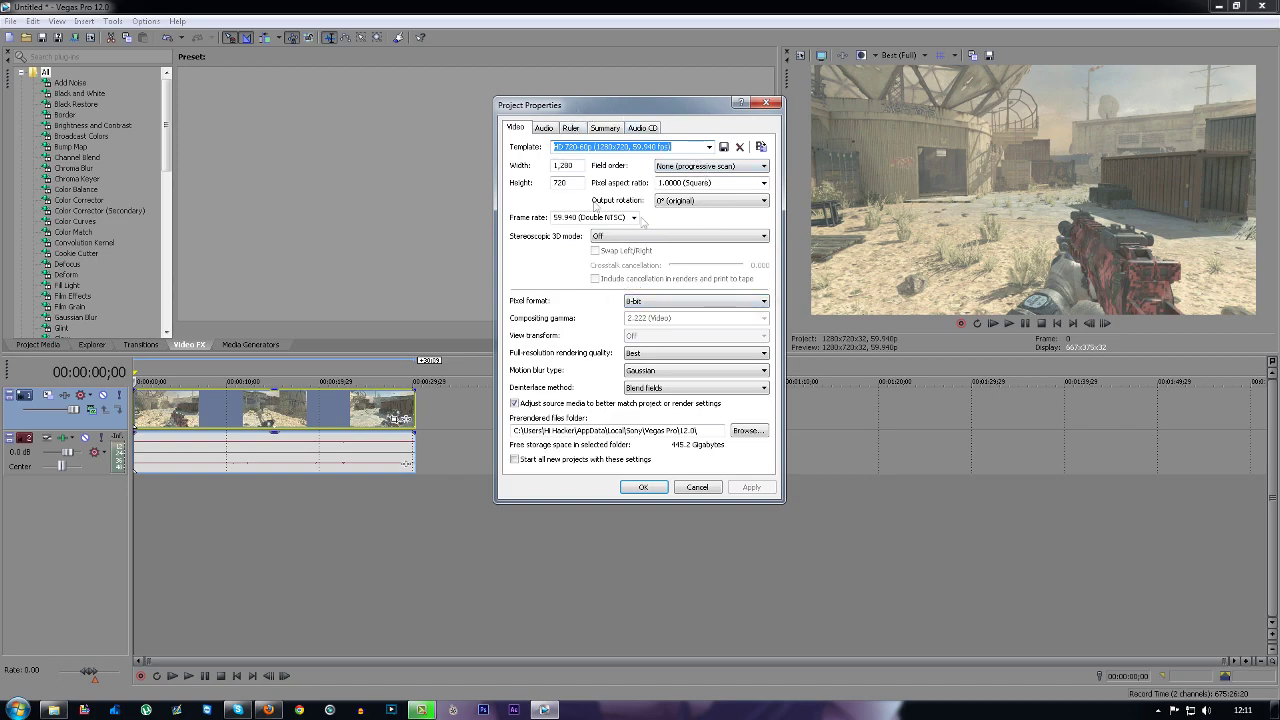
left_click(628, 461)
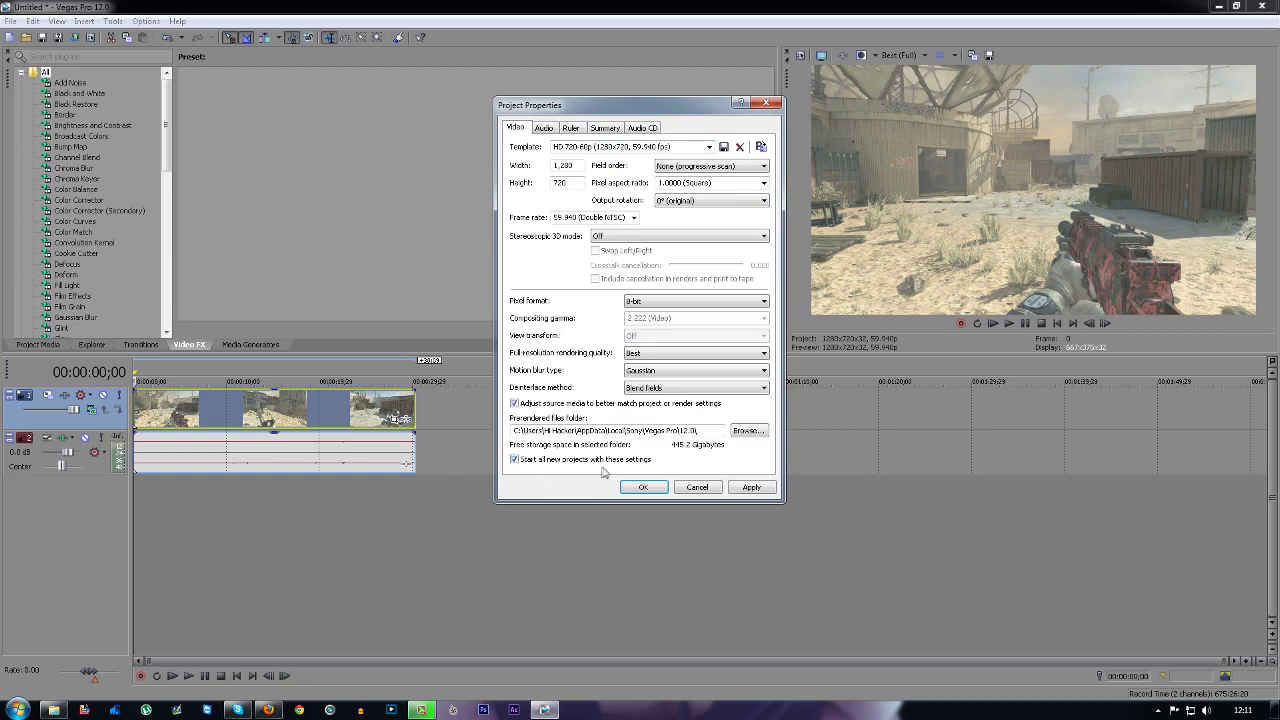
left_click(754, 490)
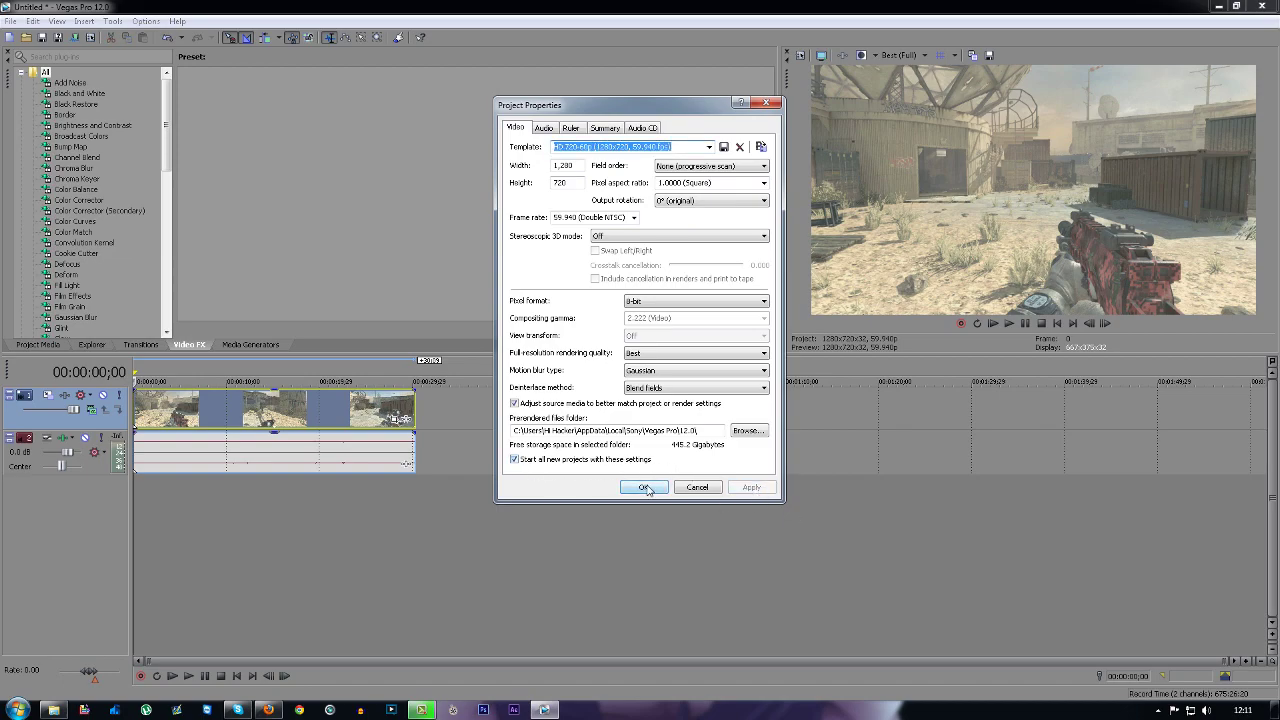
left_click(645, 489)
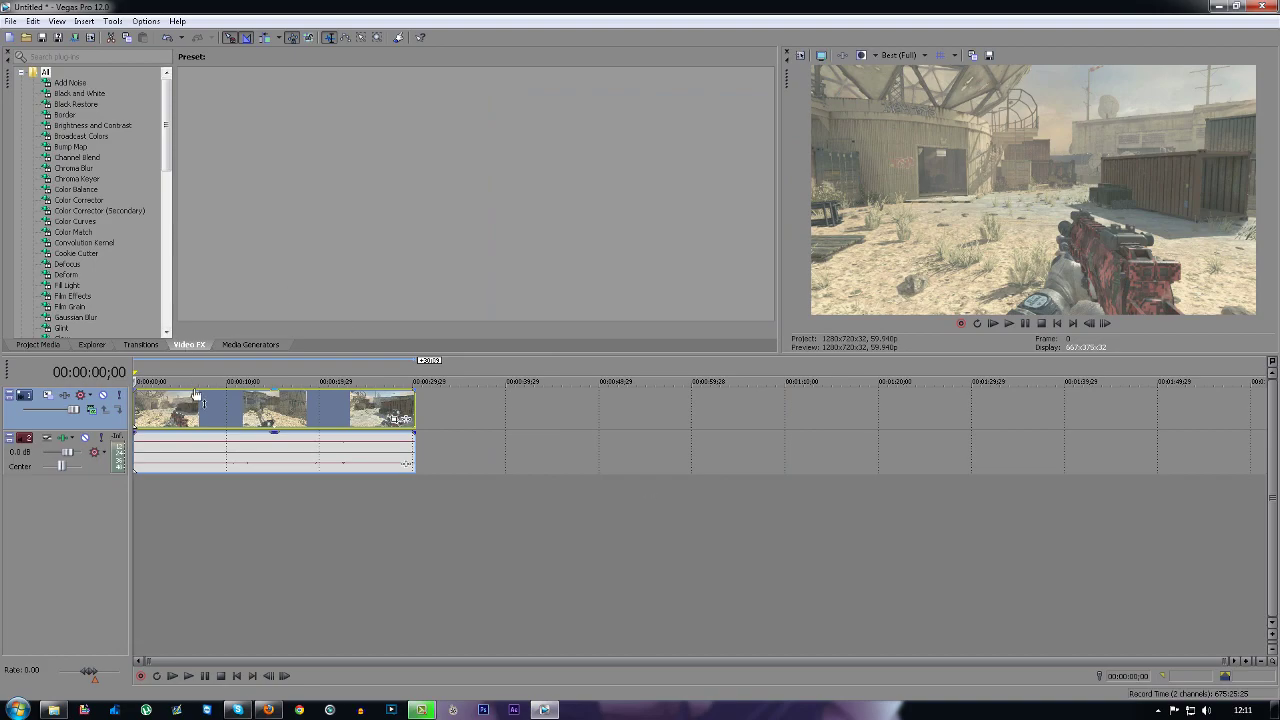
- Disable resampling on the Untitled 05 video event and show the Color Curves presets
right_click(214, 416)
left_click(252, 691)
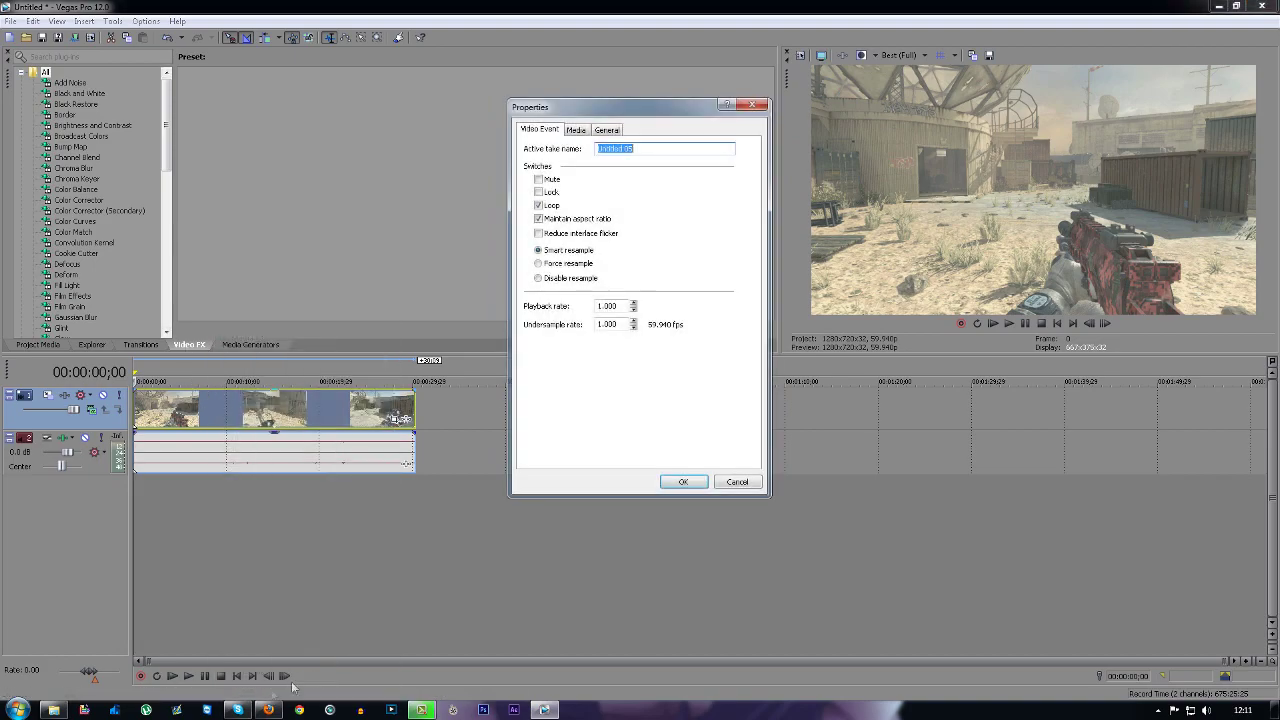
left_click(683, 482)
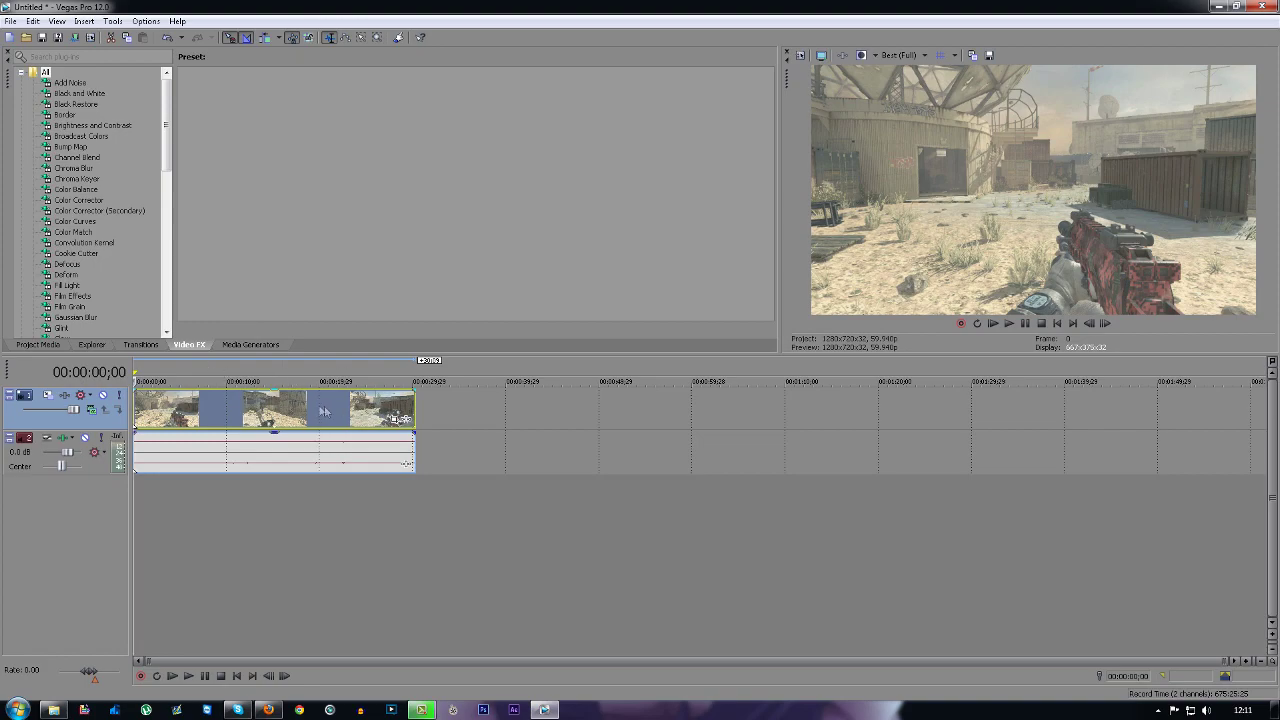
left_click(74, 221)
- Apply the CC Color Curves preset to the clip, loop-select its full 30 seconds, and open Render As
left_click_drag(605, 170, 384, 425)
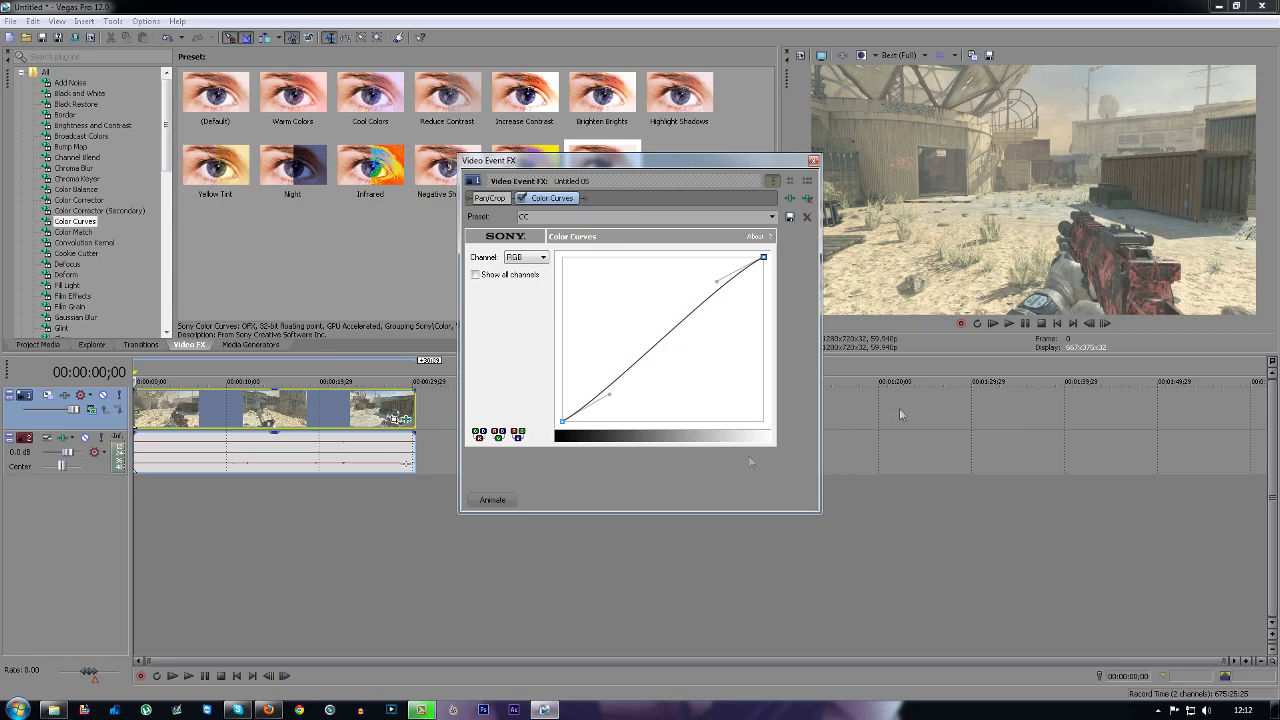
left_click(814, 161)
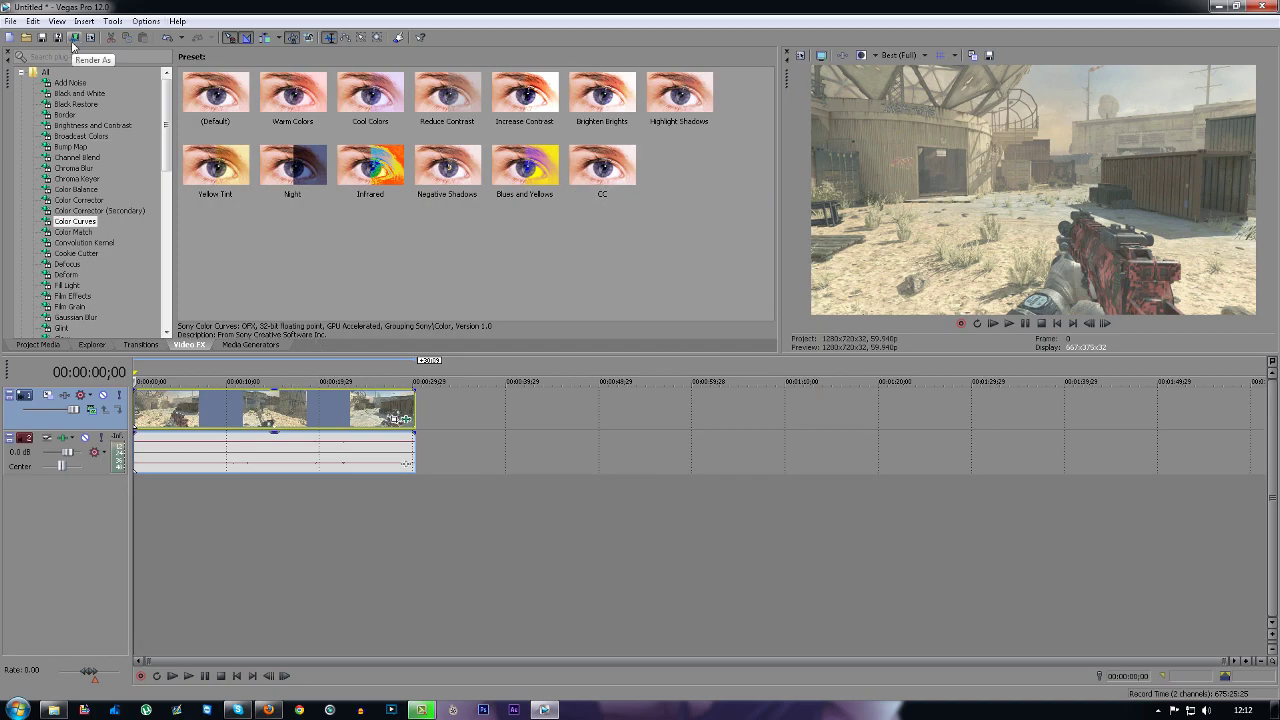
left_click_drag(135, 372, 415, 372)
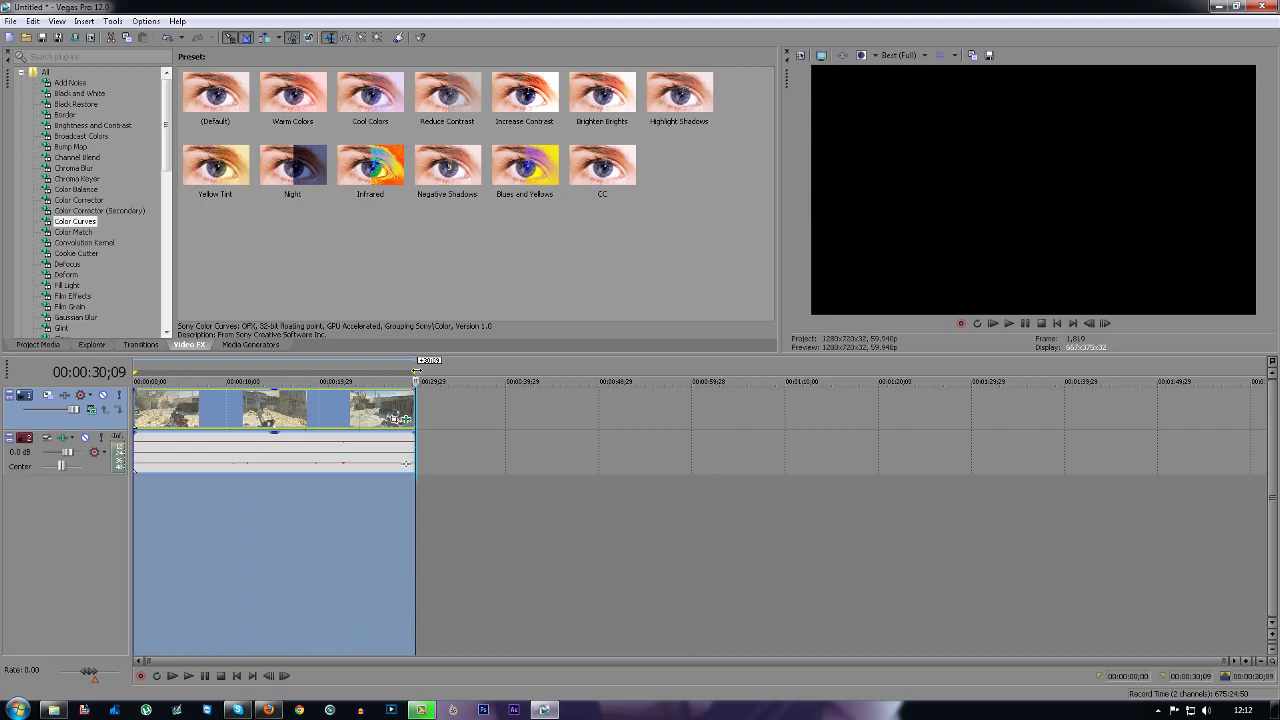
left_click_drag(134, 410, 205, 410)
key("ctrl+Home")
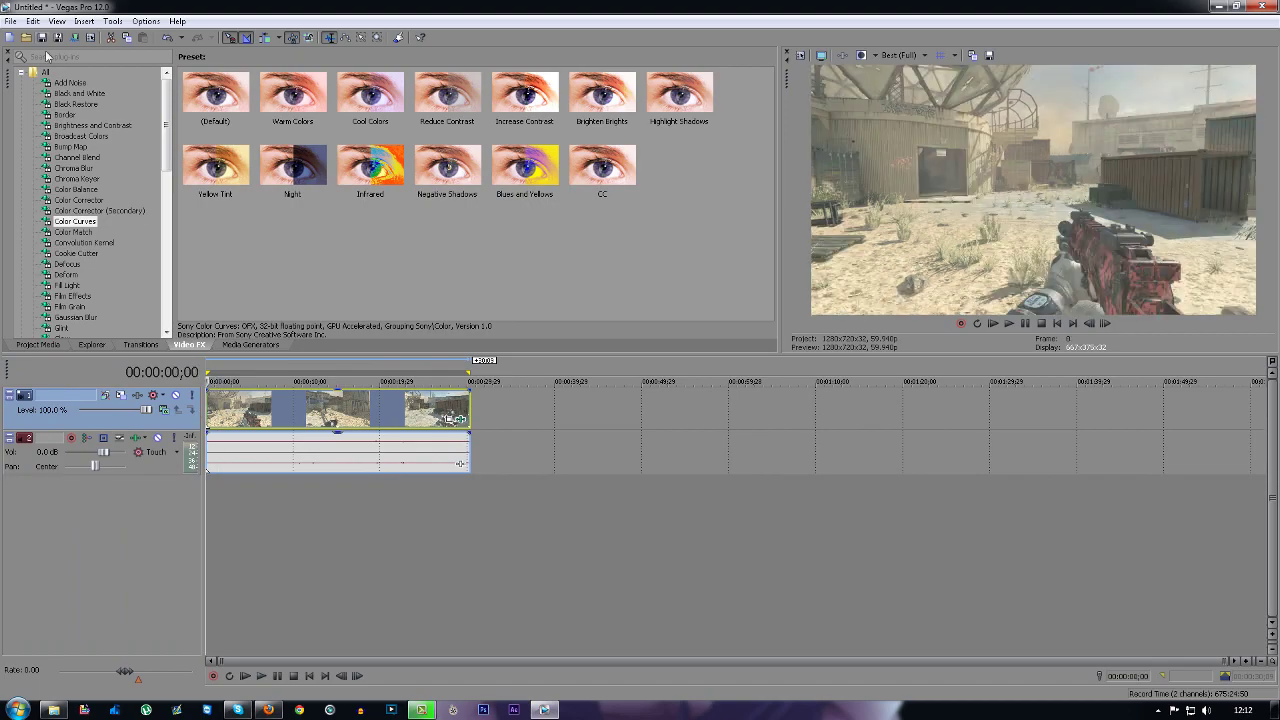
left_click(74, 38)
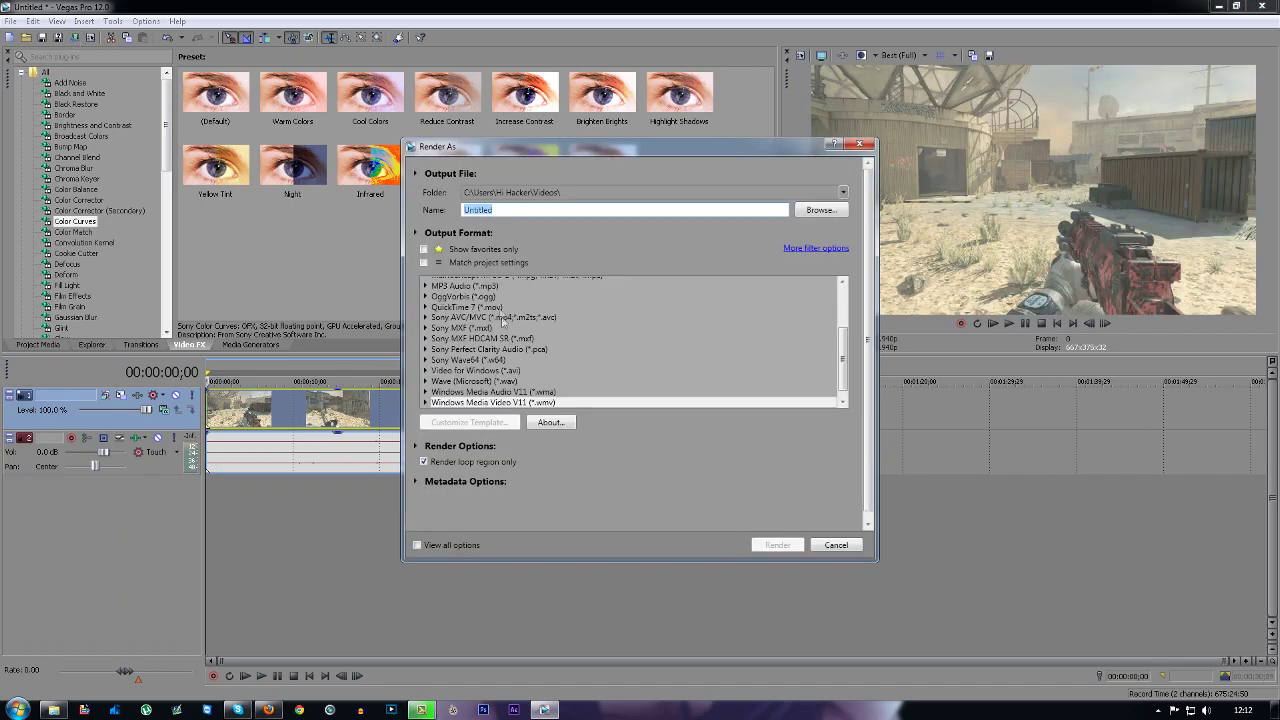
- Choose the Windows Media Video V11 '8 Mbps HD 1080-30p Video' template and customize it
mouse_move(843, 352)
left_mouse_down()
mouse_move(843, 325)
mouse_move(843, 375)
left_mouse_up()
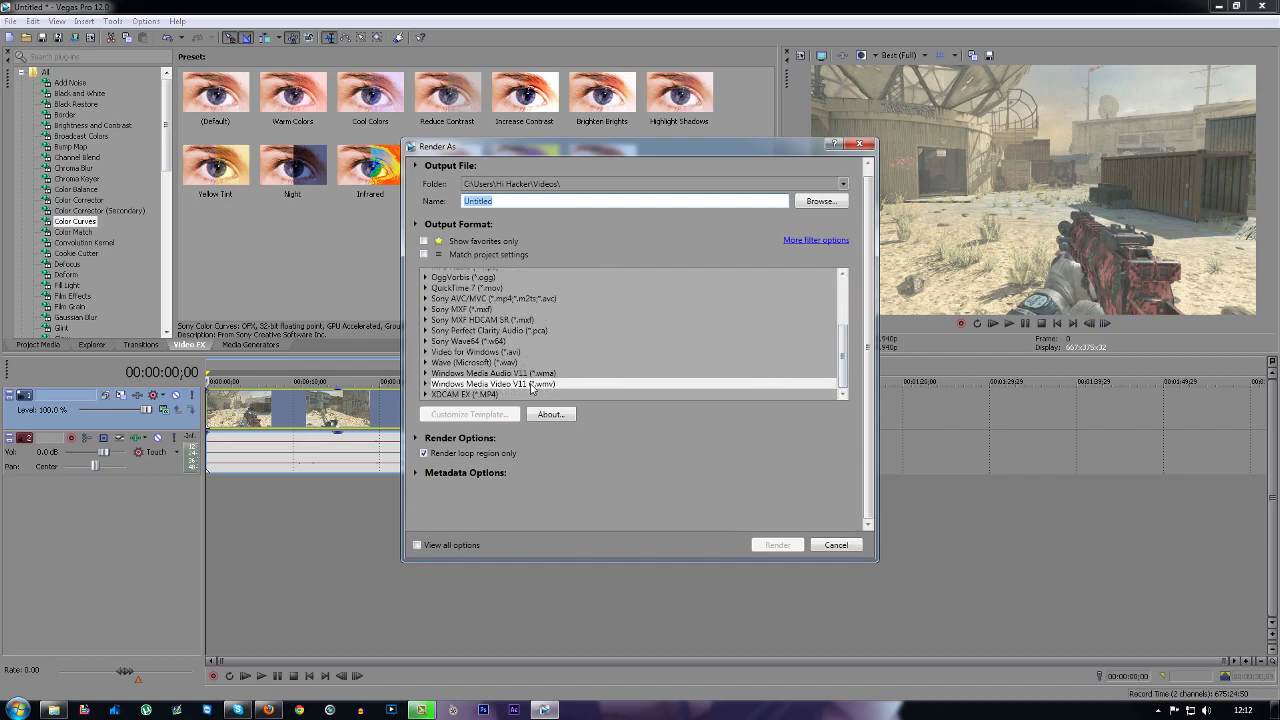
left_click(426, 386)
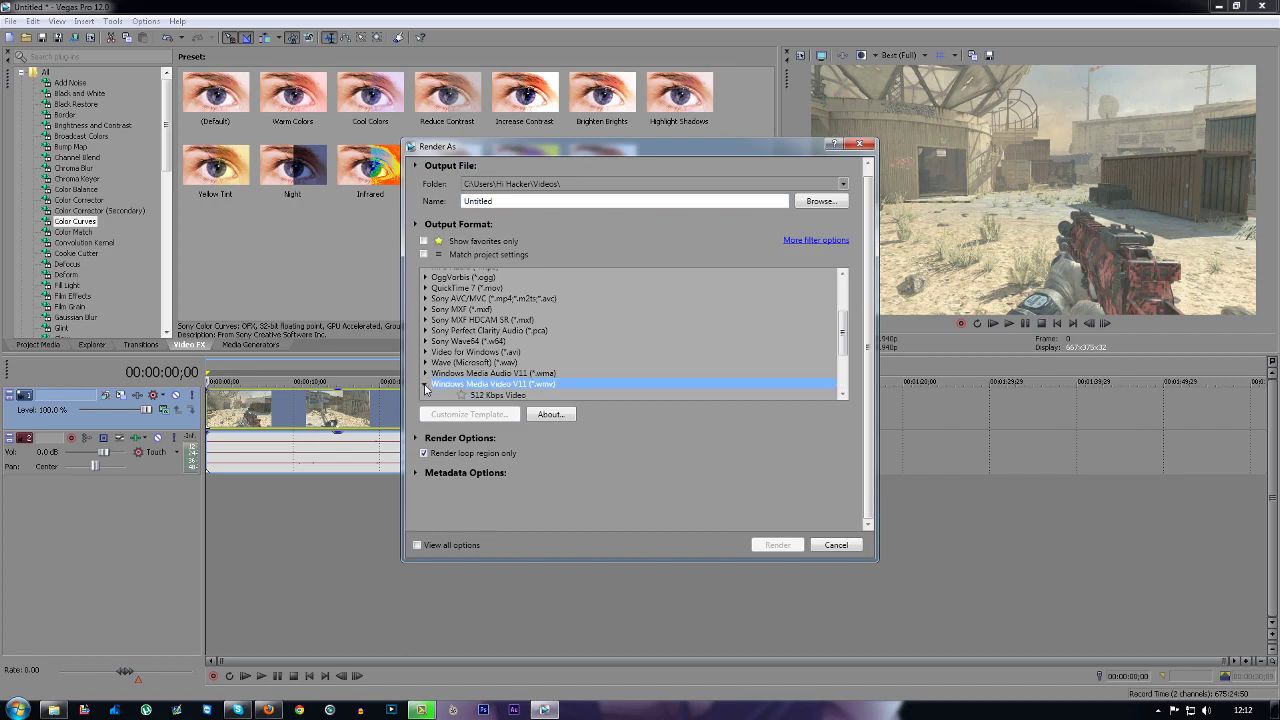
left_click(500, 384)
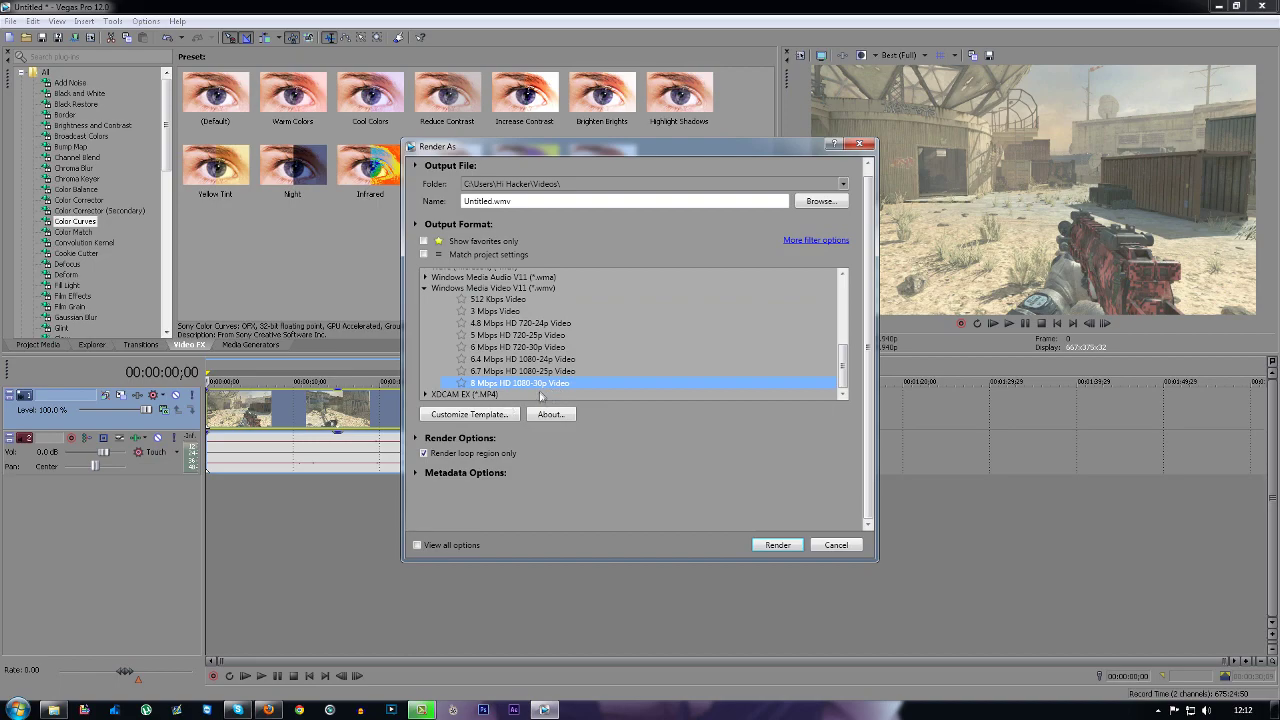
left_click(488, 418)
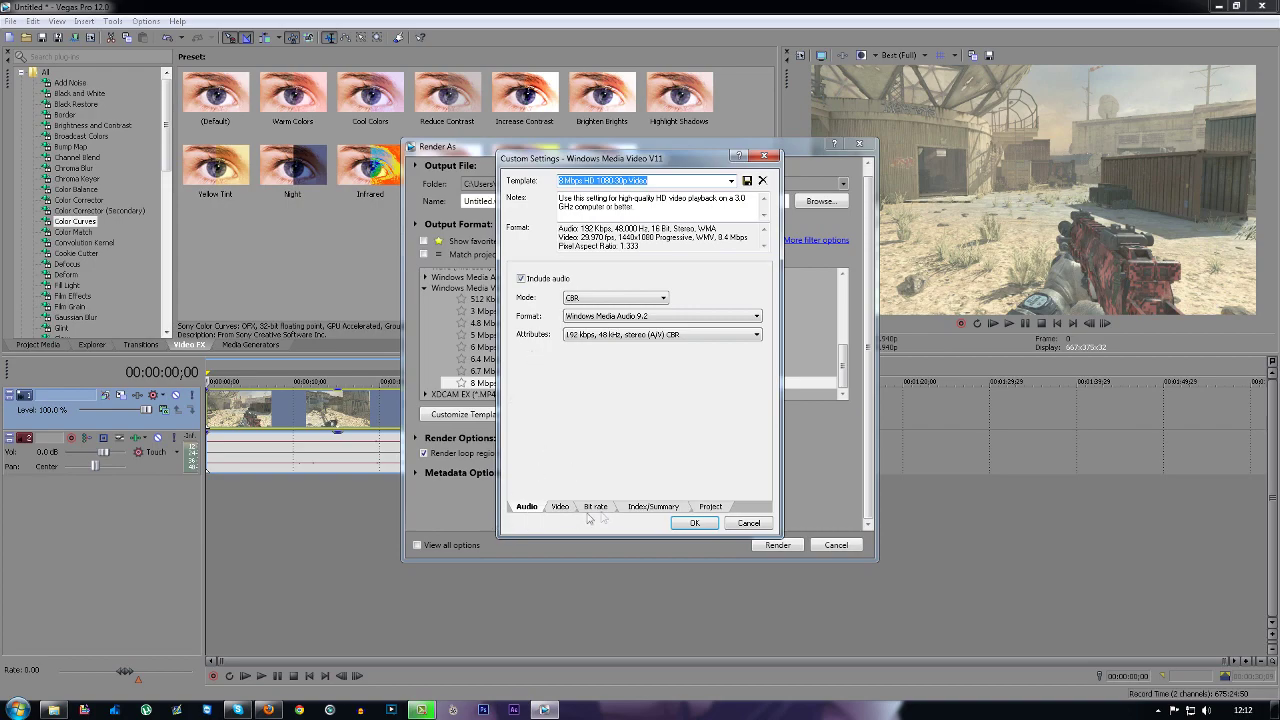
- Set the render image size to Custom 1920x1080 on the Video tab
left_click(568, 509)
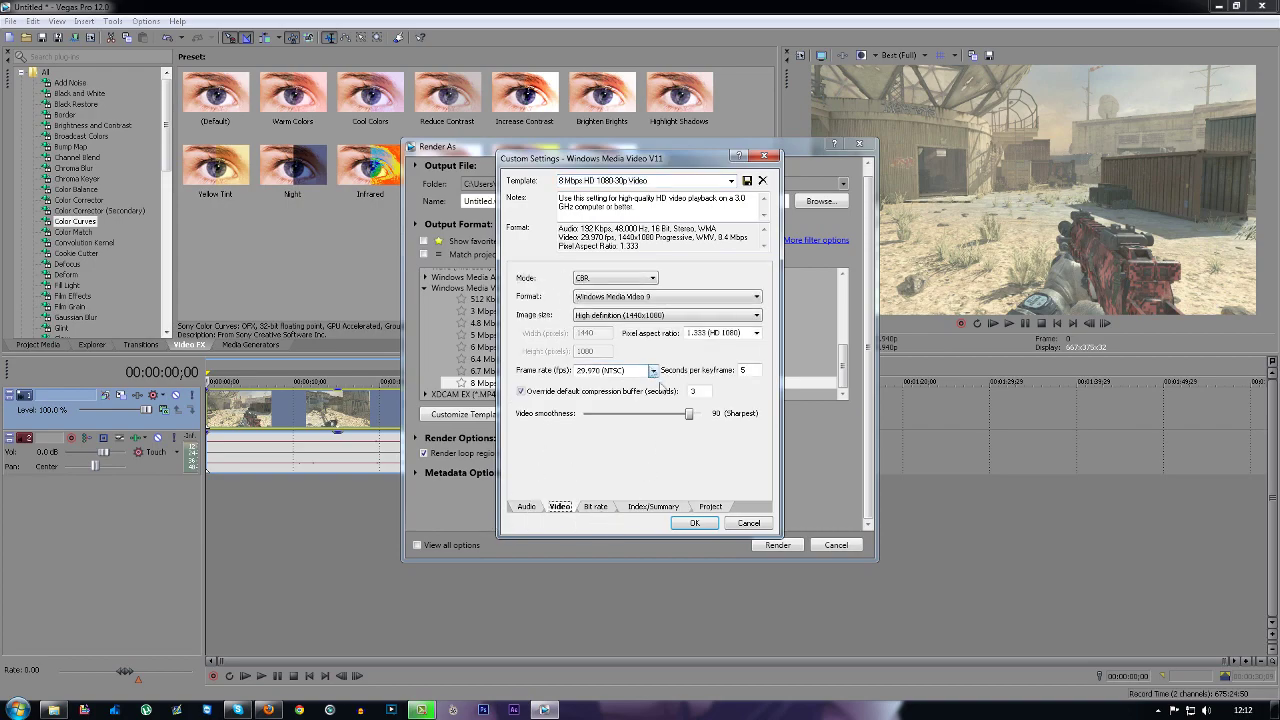
left_click(659, 301)
left_click(662, 314)
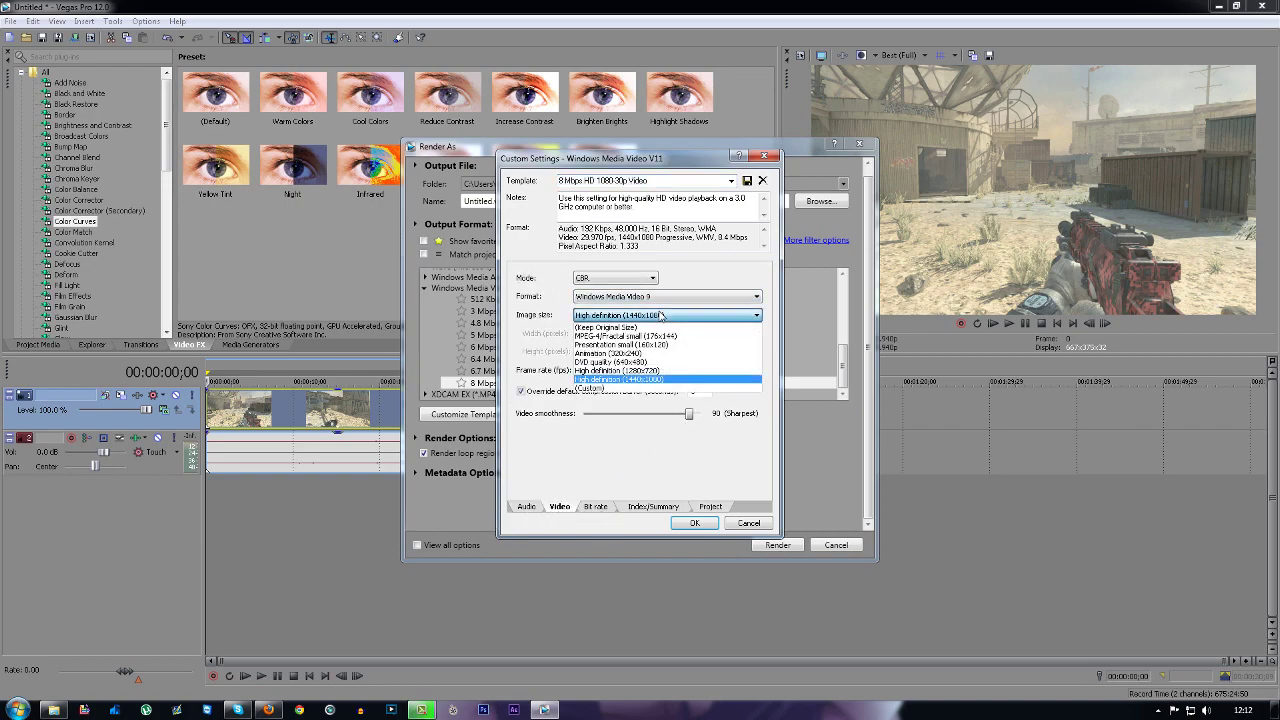
left_click(619, 388)
double_click(602, 334)
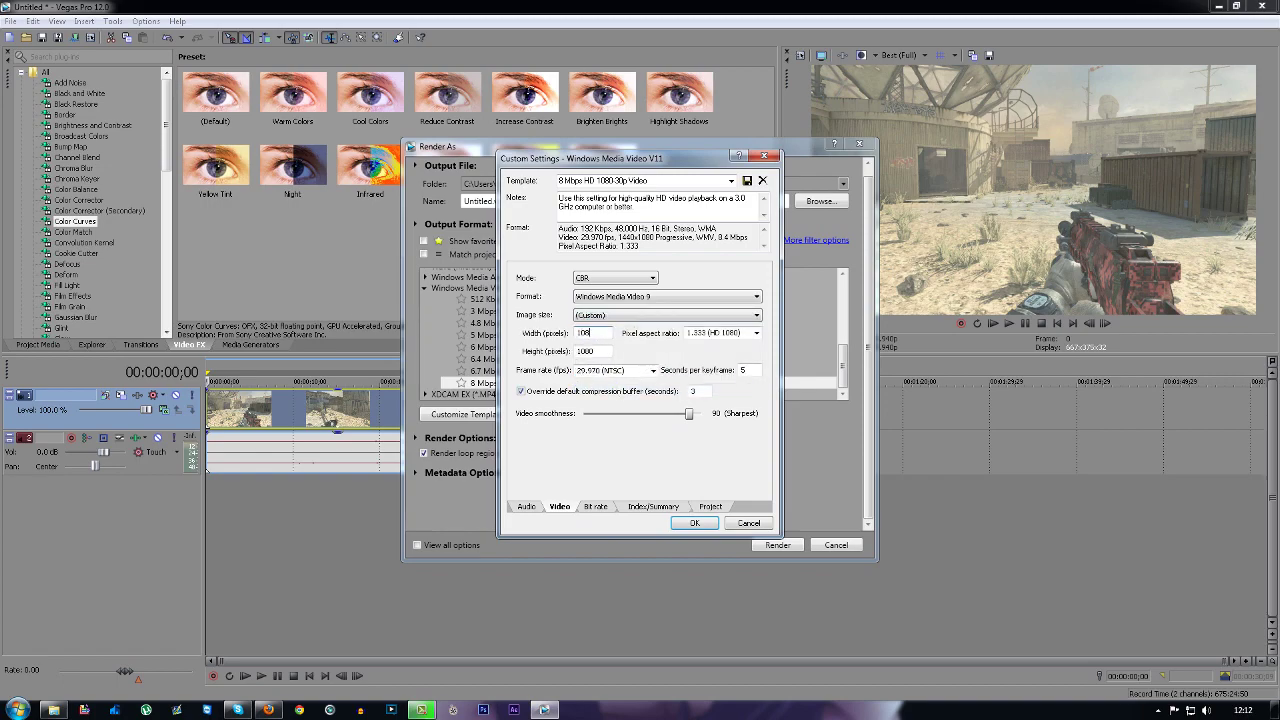
key("Tab")
left_click(604, 334)
type("1")
- Set frame rate to 59.94, smoothness to 100 Sharpest, and pixel aspect to 1.000 Square
left_click(654, 371)
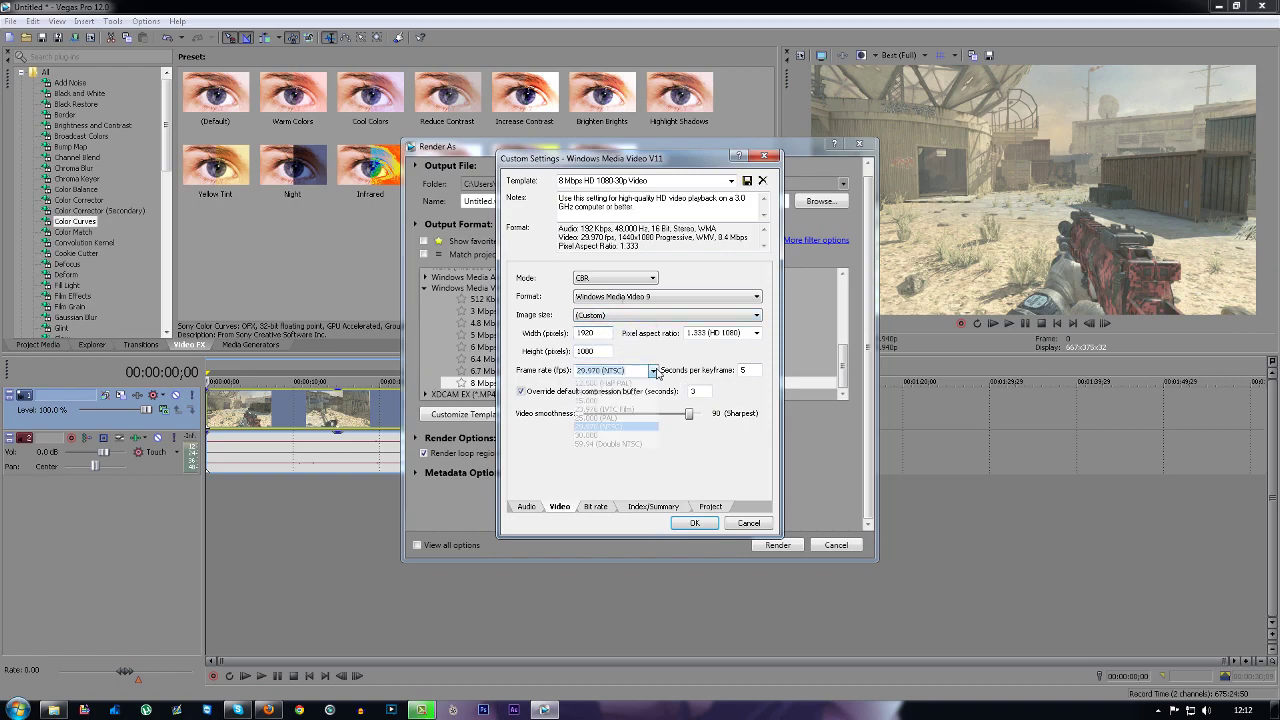
left_click(615, 443)
left_click(600, 370)
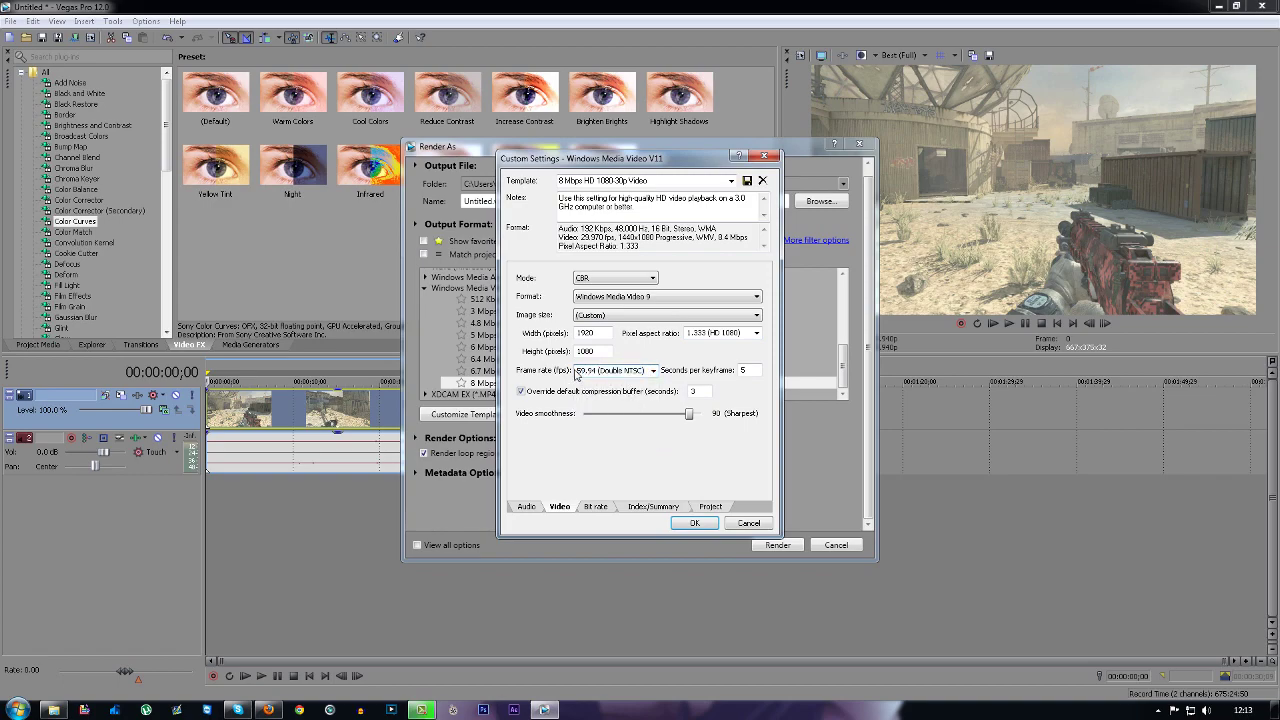
left_click_drag(577, 370, 595, 370)
left_click(585, 371)
left_click_drag(688, 418, 750, 422)
left_click(756, 333)
left_click(755, 350)
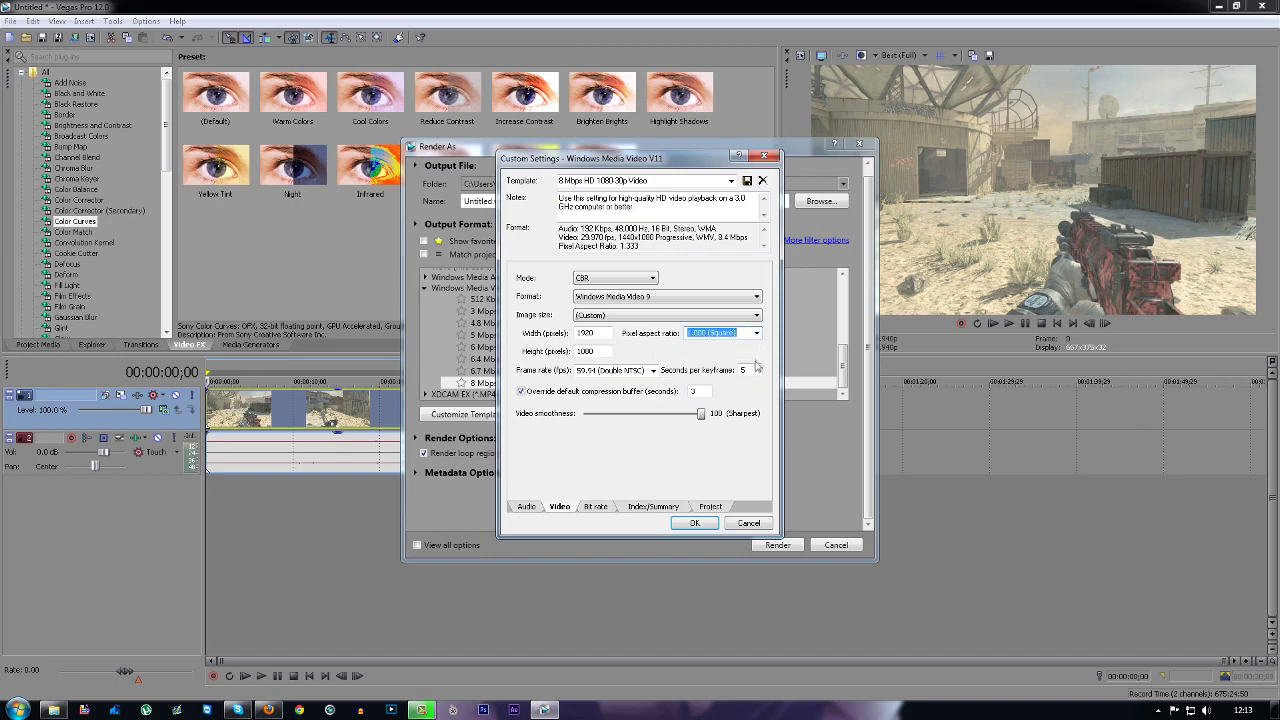
left_click(750, 370)
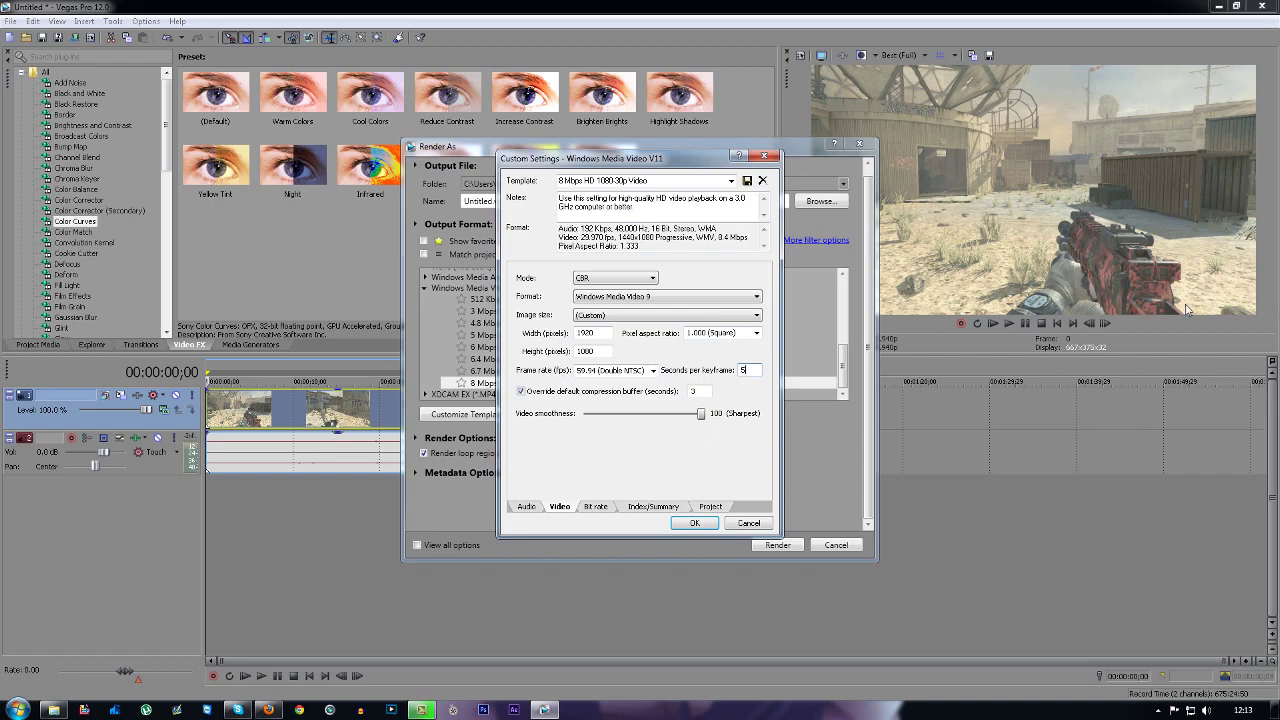
- Change the Internet/LAN bit rate on the Bit rate tab to 10 M
left_click(603, 508)
double_click(650, 355)
type("3 M")
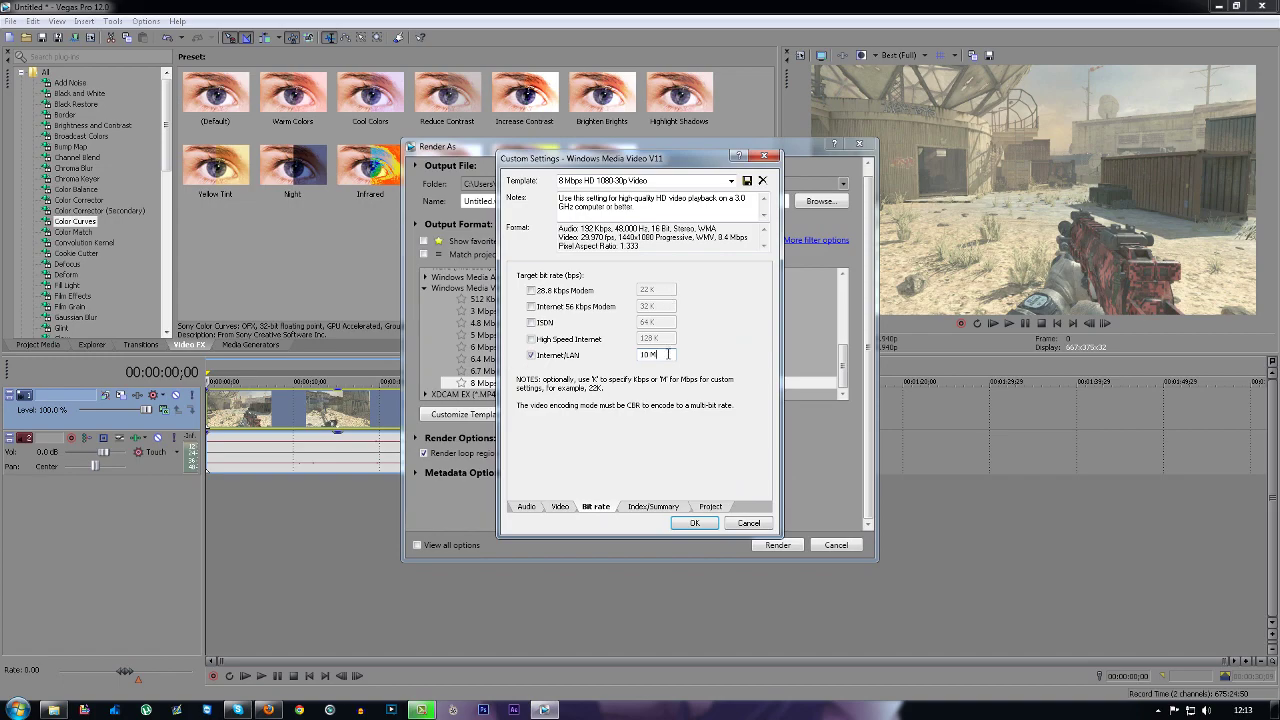
- Set Video rendering quality to Best on the Project tab
left_click(657, 506)
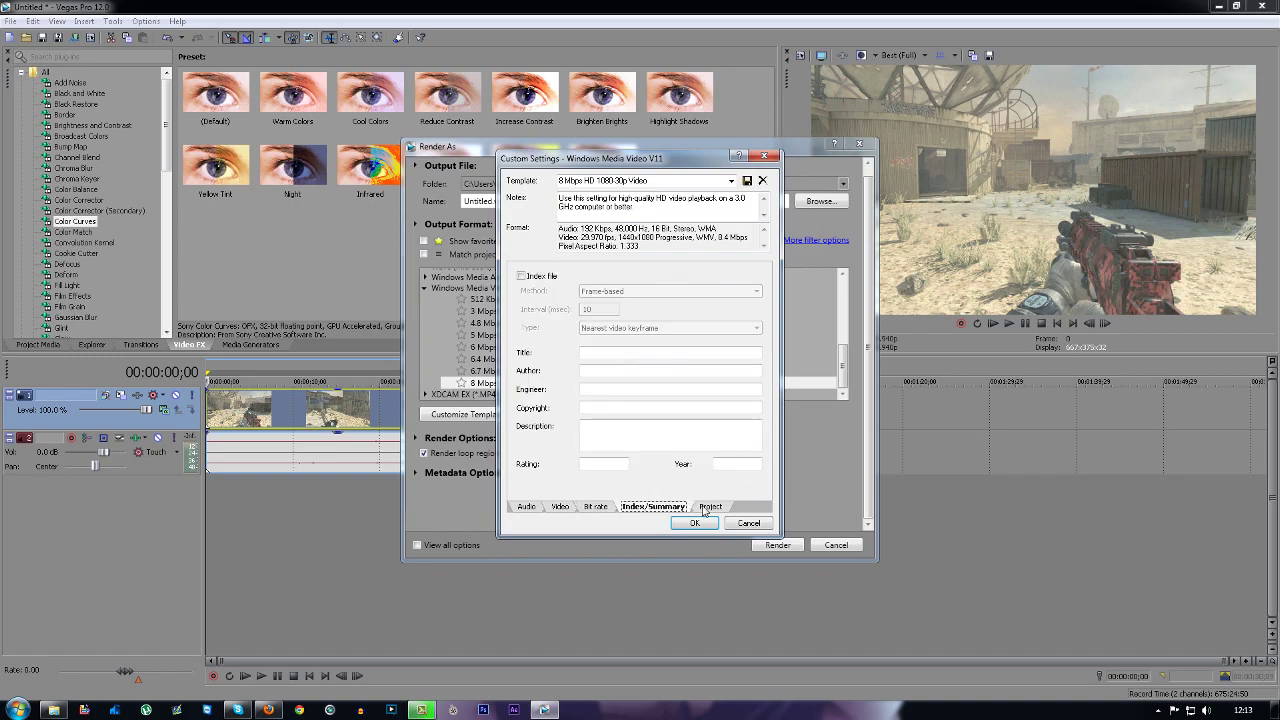
left_click(707, 507)
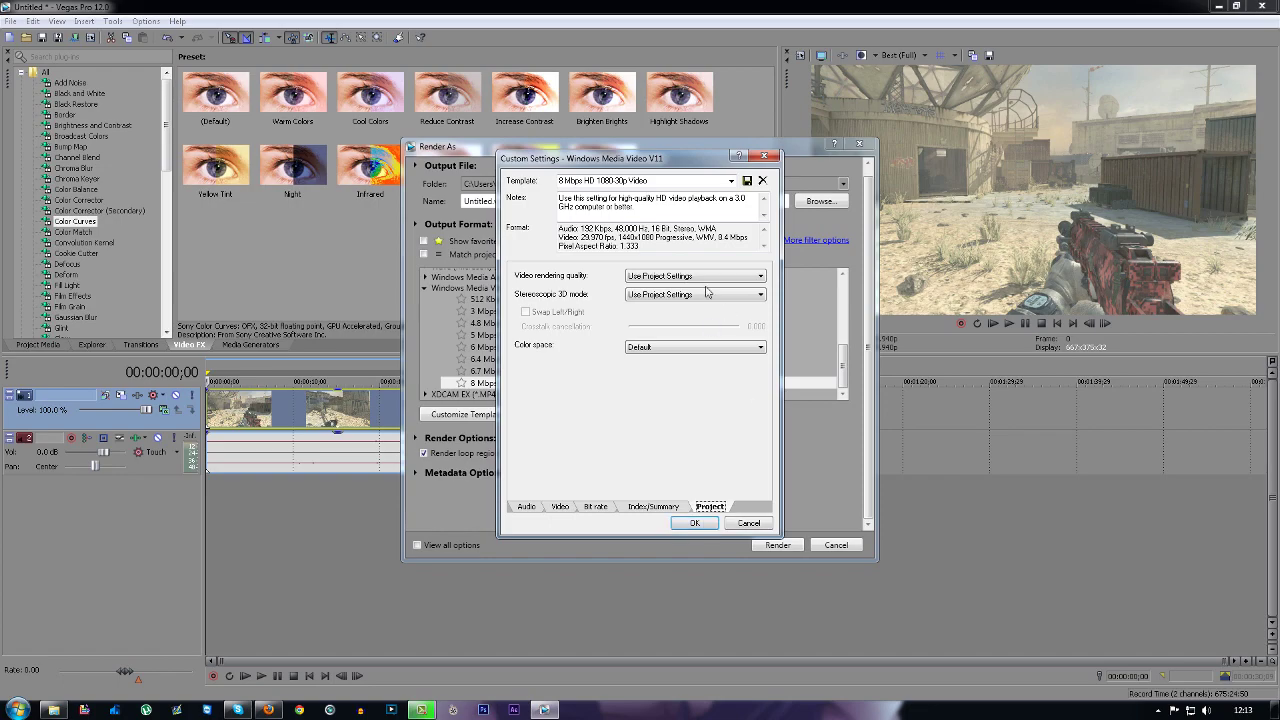
left_click(662, 283)
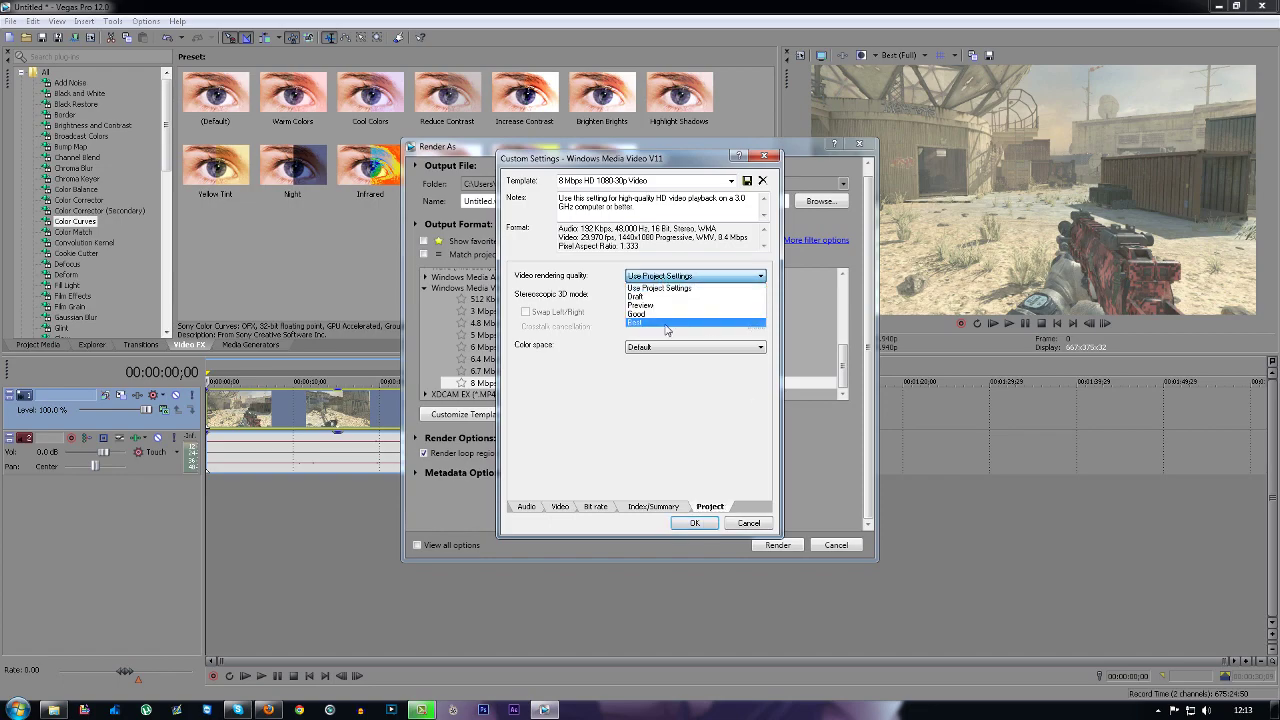
left_click(665, 327)
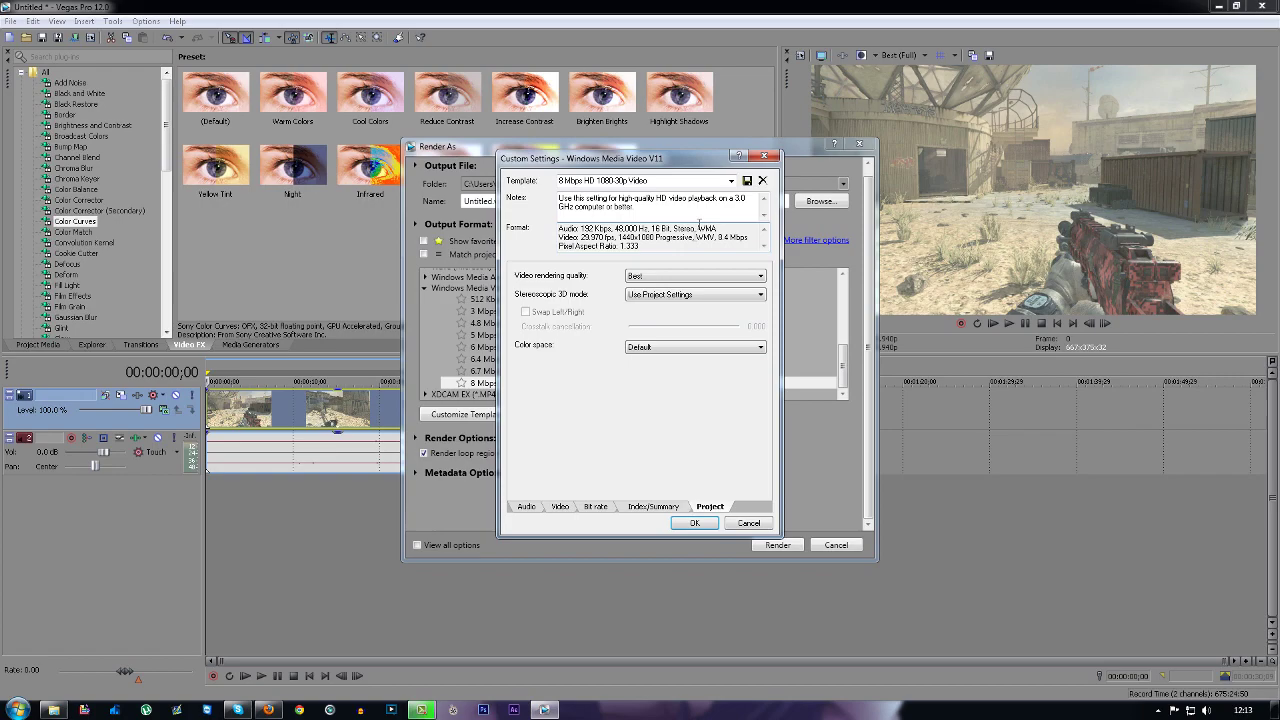
- Rename the template to 'Best Rending Settings', save it, and close Custom Settings
triple_click(686, 184)
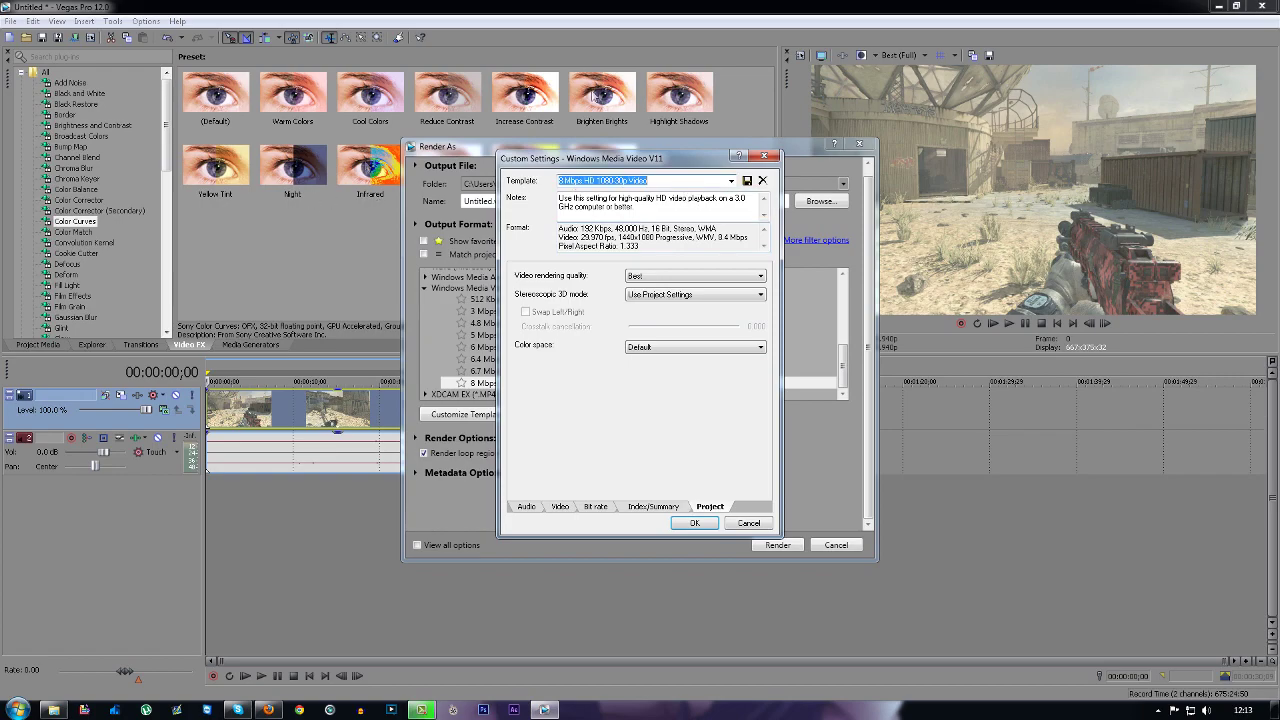
key("BackSpace")
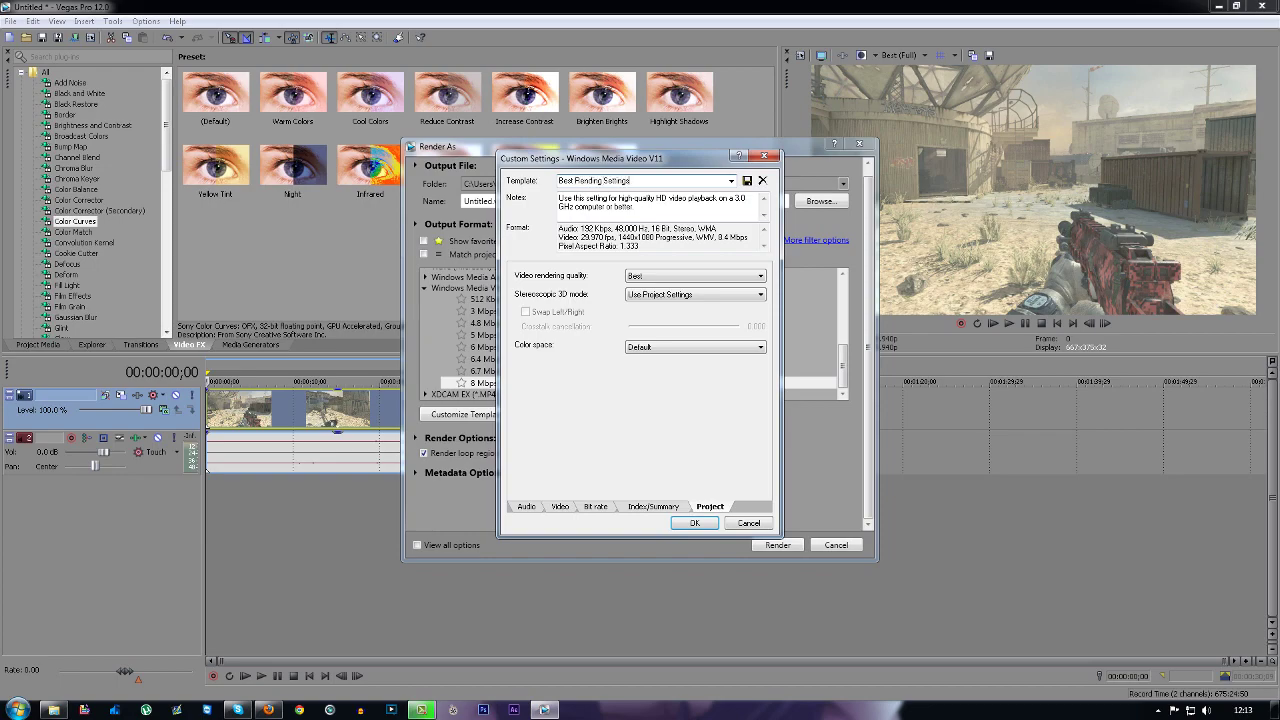
left_click(748, 182)
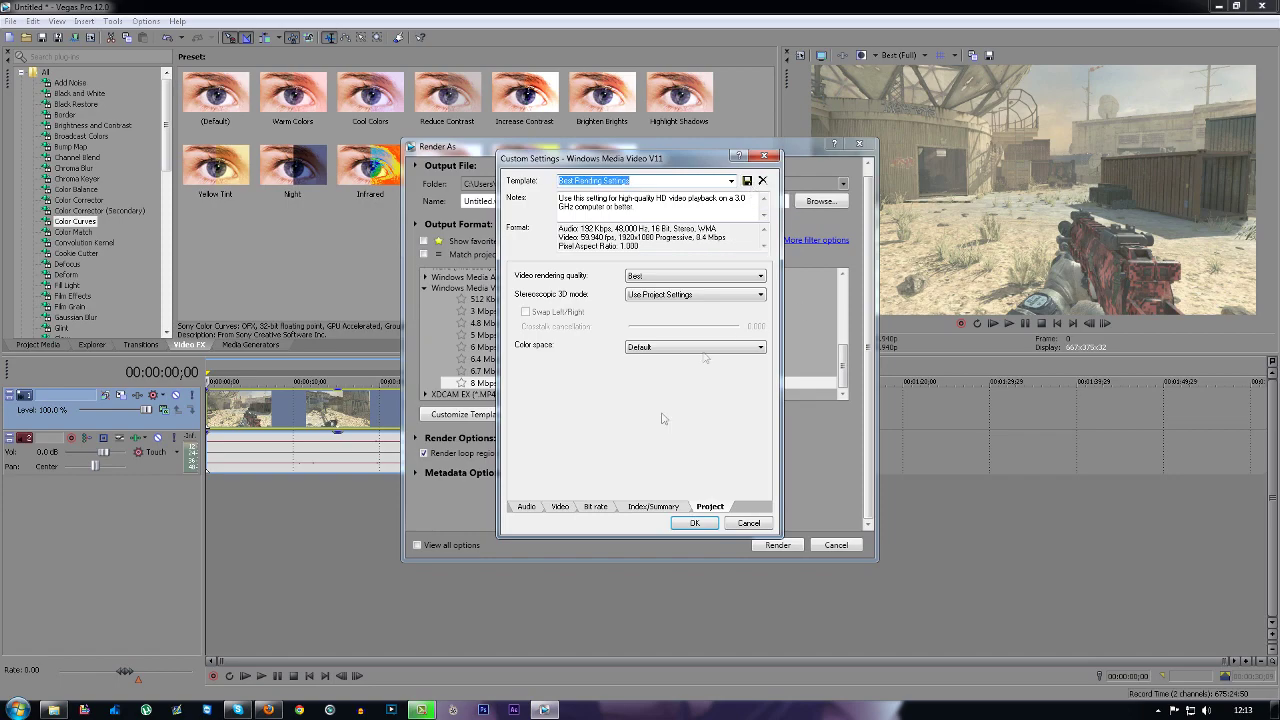
left_click(694, 523)
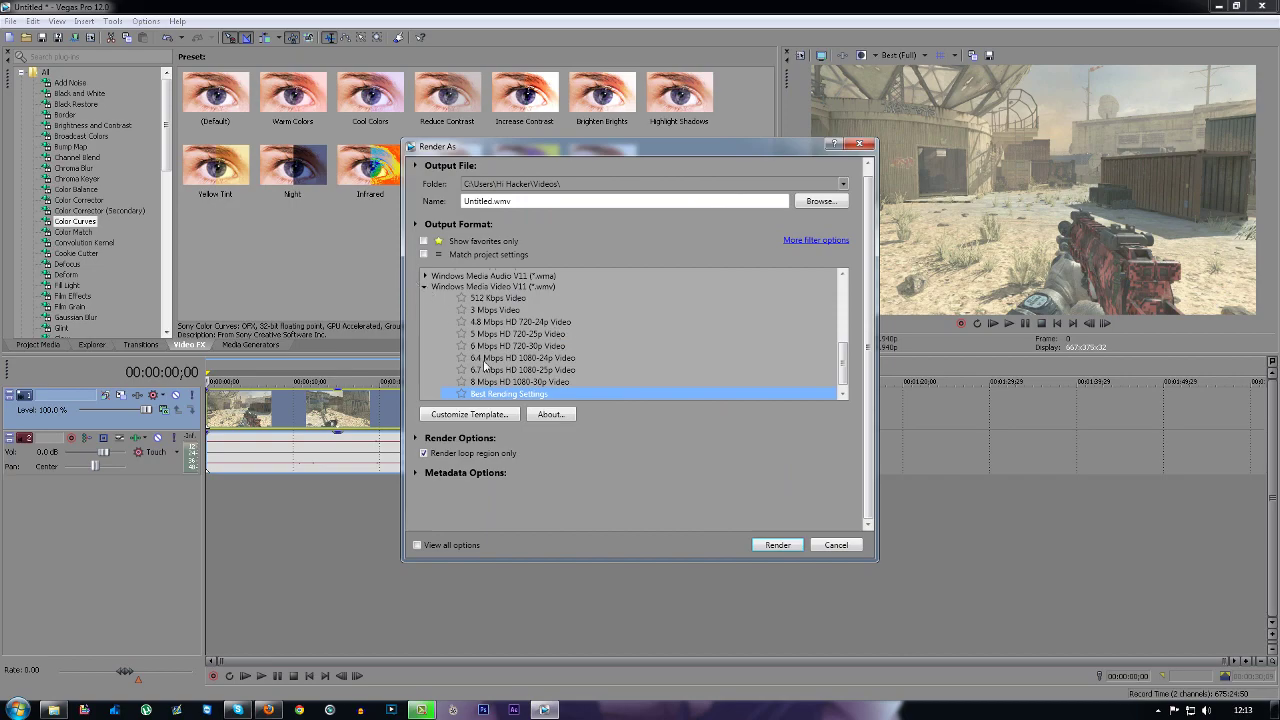
- Star Best Rending Settings as a favourite, show favourites only, and select that template
scroll(484, 365, "down", 1)
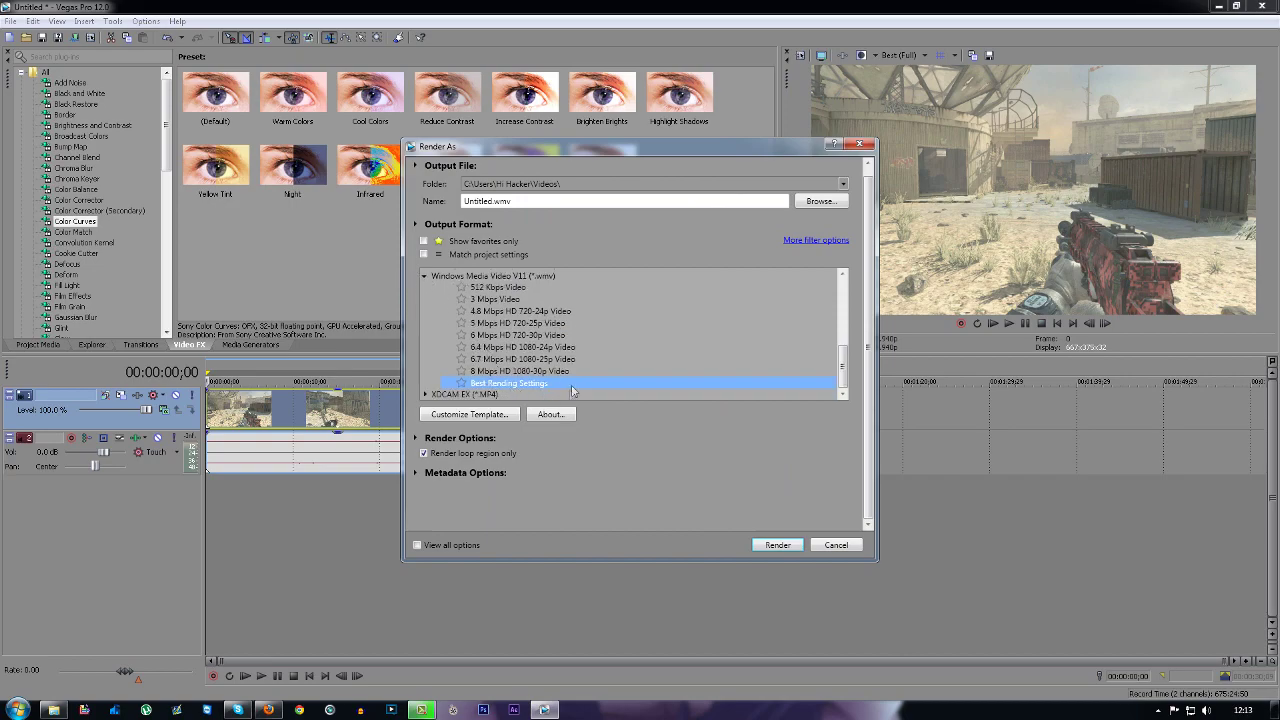
left_click(461, 384)
left_click(424, 276)
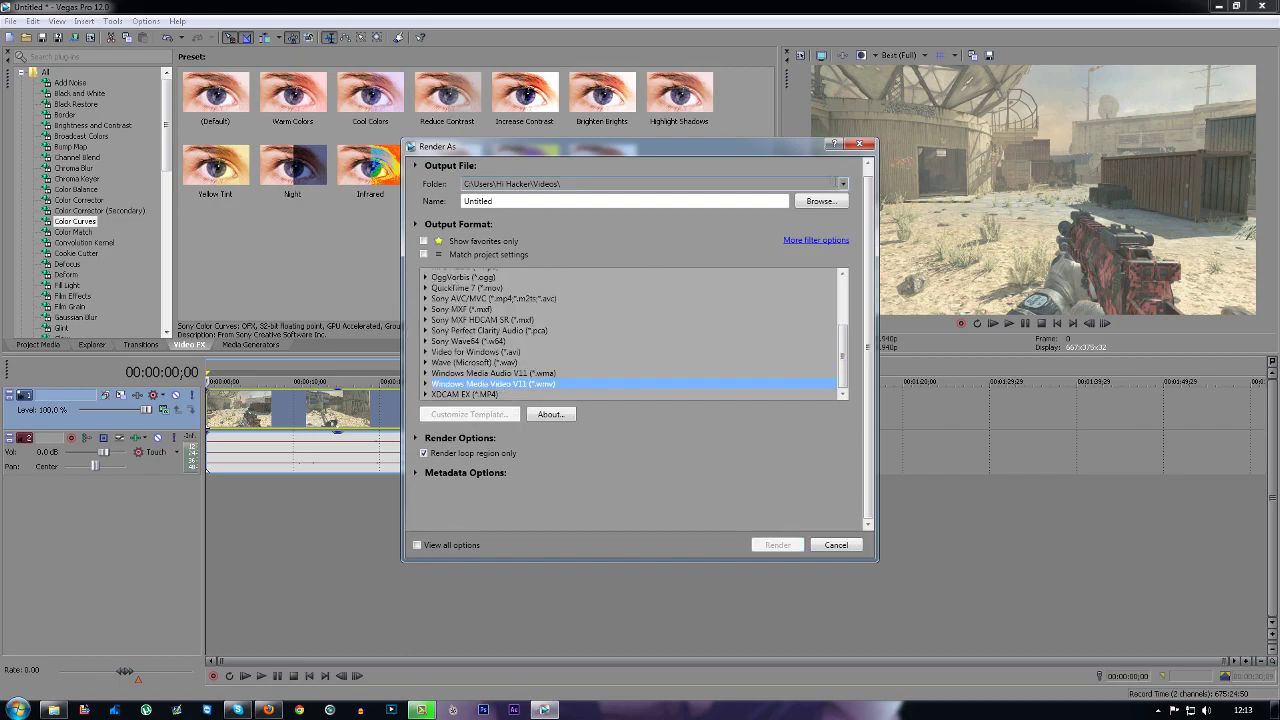
left_click(424, 242)
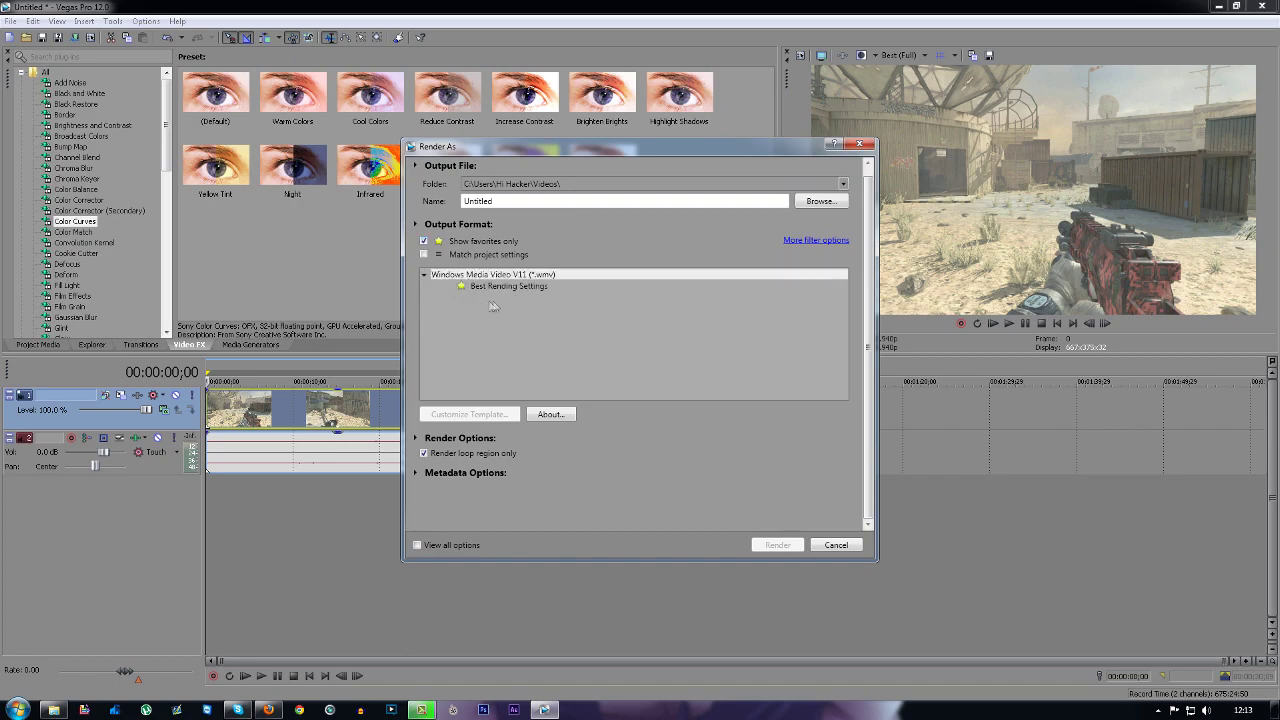
left_click(537, 288)
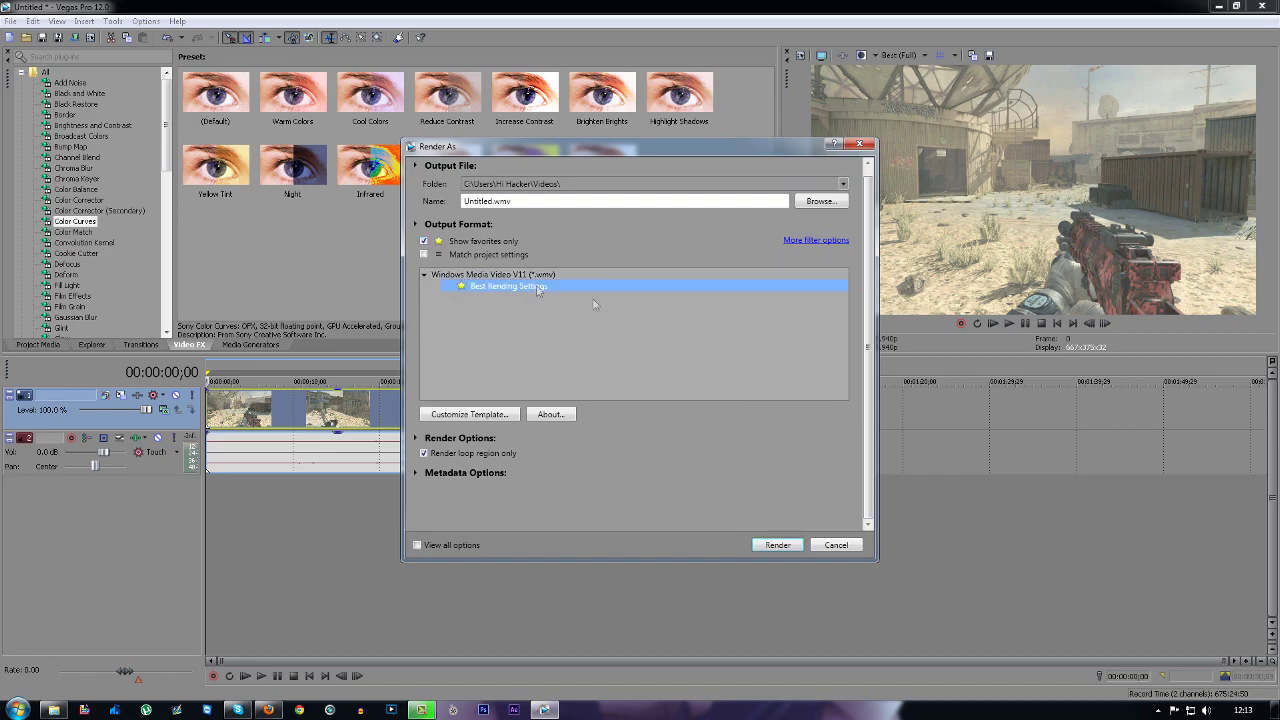